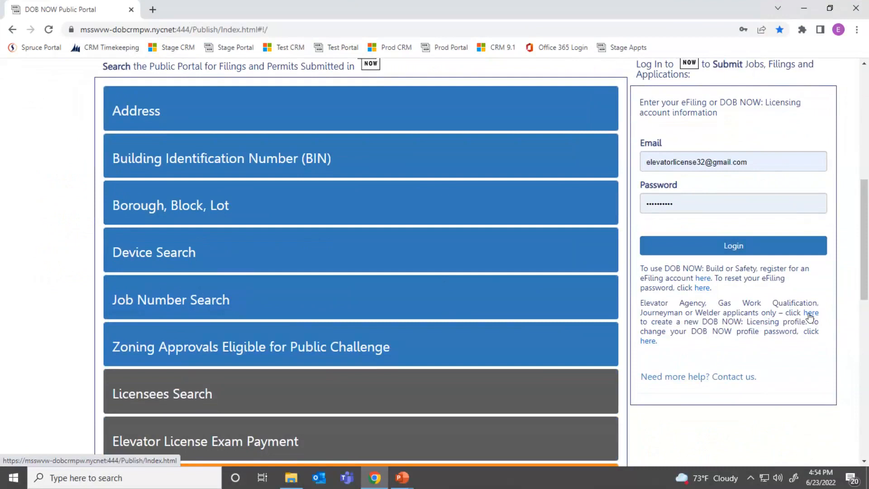
Step: Start creating a Licensing profile, answering No to holding Welder or Journeyman licenses
{"action": "right_click", "coordinate": [810, 315]}
{"action": "left_click", "coordinate": [809, 313]}
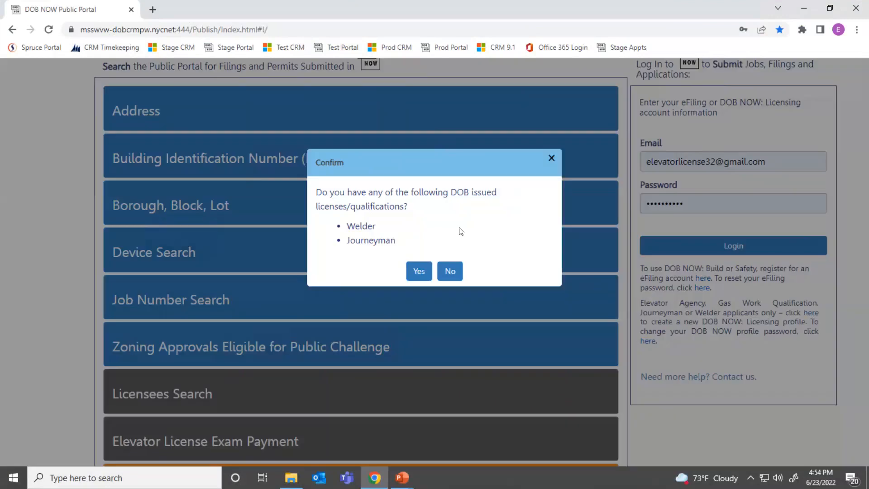
{"action": "left_click", "coordinate": [455, 271]}
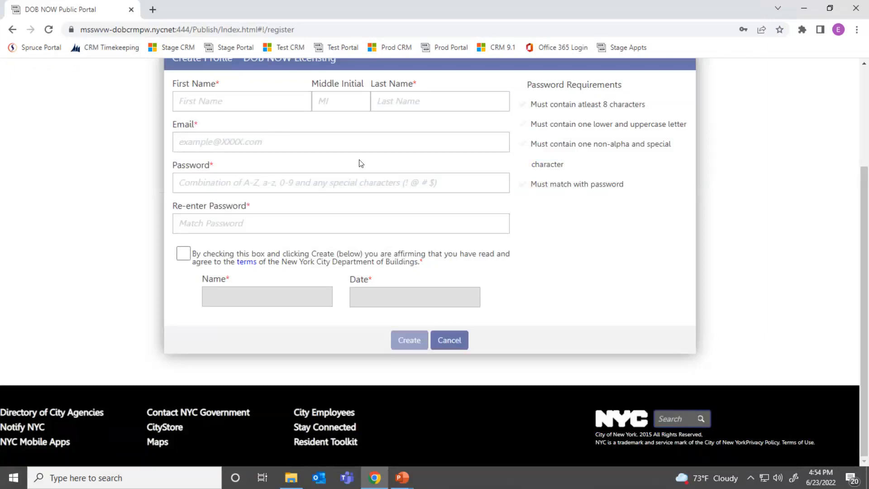
{"action": "scroll", "coordinate": [359, 163], "scroll_direction": "up", "scroll_amount": 2}
Step: Enter first and last name Test and the account email address, then agree to the terms
{"action": "left_click", "coordinate": [240, 166]}
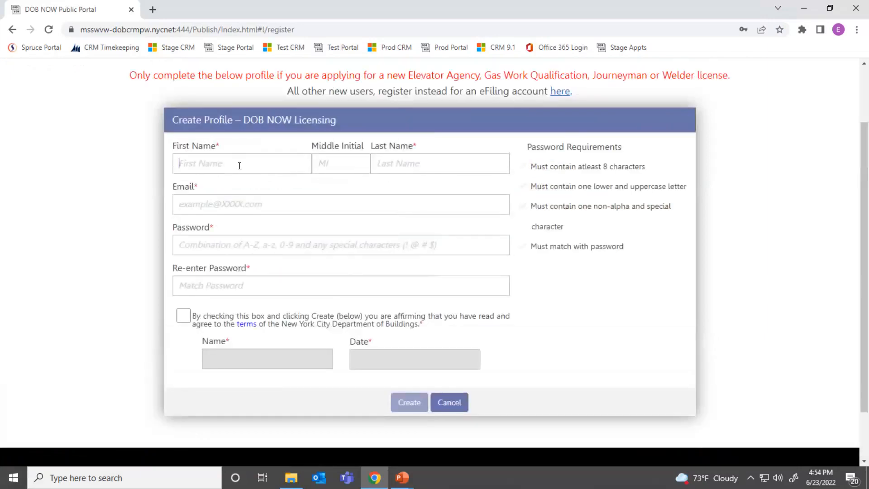
{"action": "type", "text": "Test"}
{"action": "key", "text": "Tab"}
{"action": "key", "text": "Tab"}
{"action": "type", "text": "Test"}
{"action": "key", "text": "Tab"}
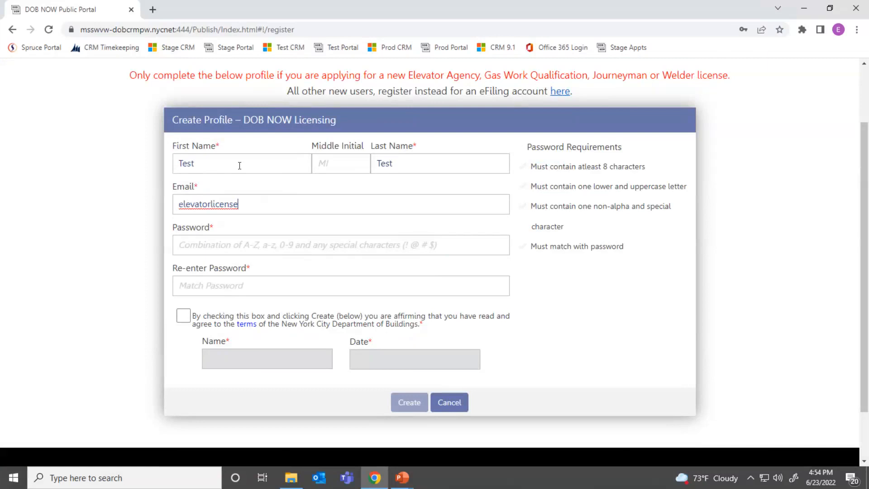
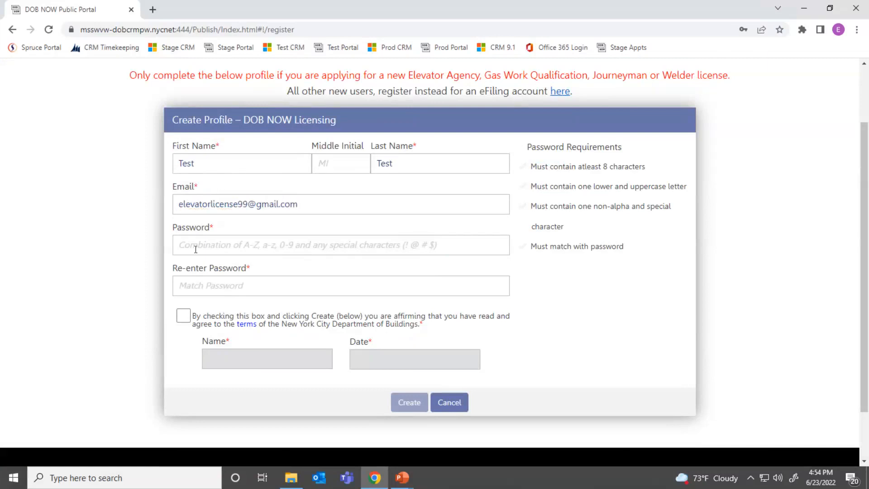
{"action": "left_click", "coordinate": [196, 250]}
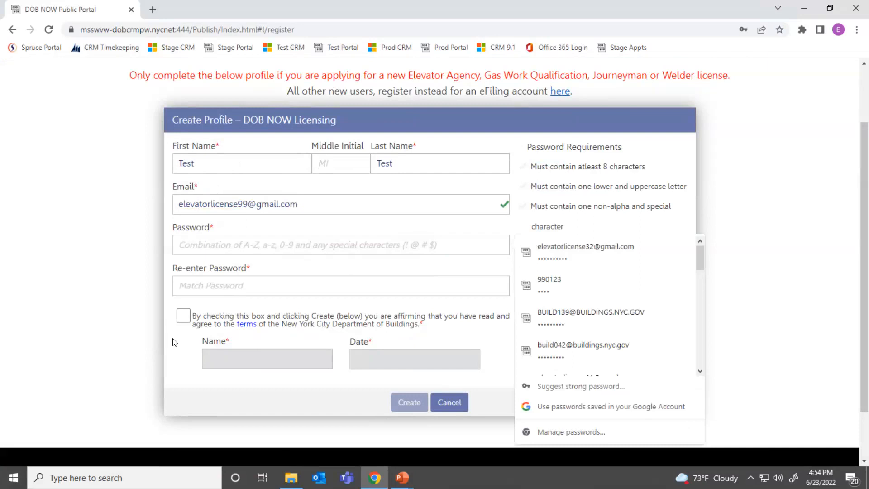
{"action": "left_click", "coordinate": [169, 302]}
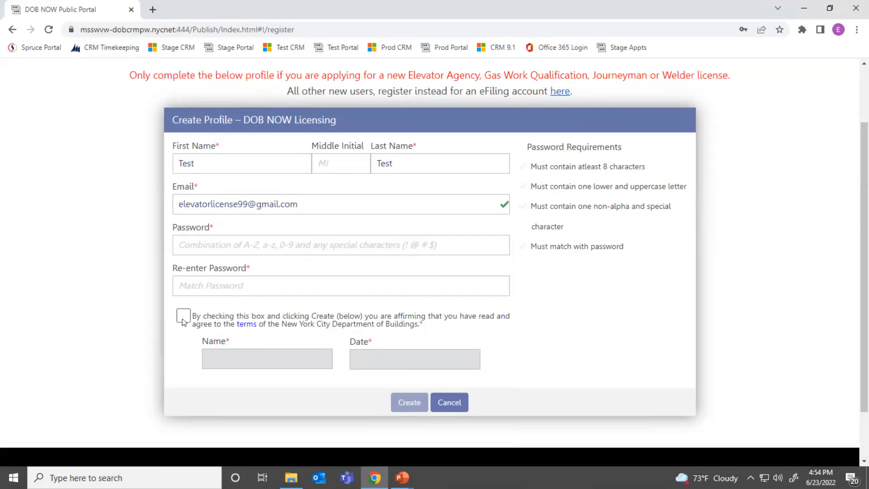
{"action": "left_click", "coordinate": [183, 317]}
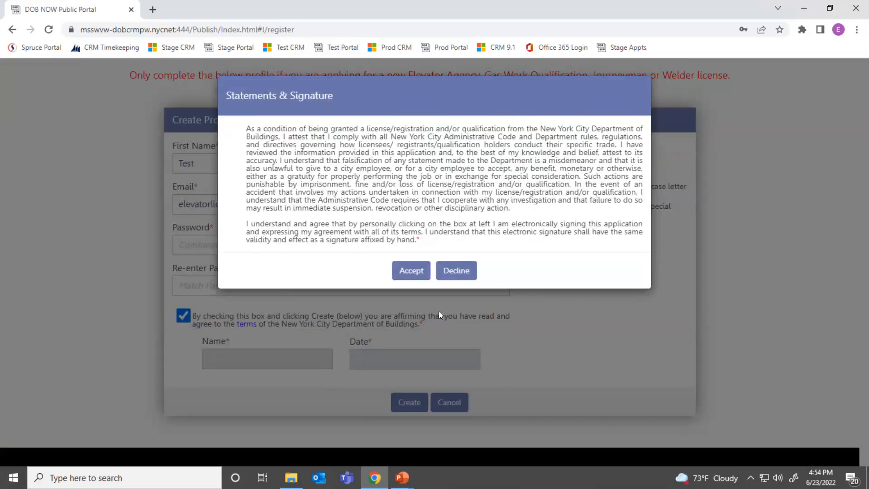
Step: Accept the signature statement, attempt to create the profile, dismiss the notification, and cancel registration
{"action": "left_click", "coordinate": [403, 272]}
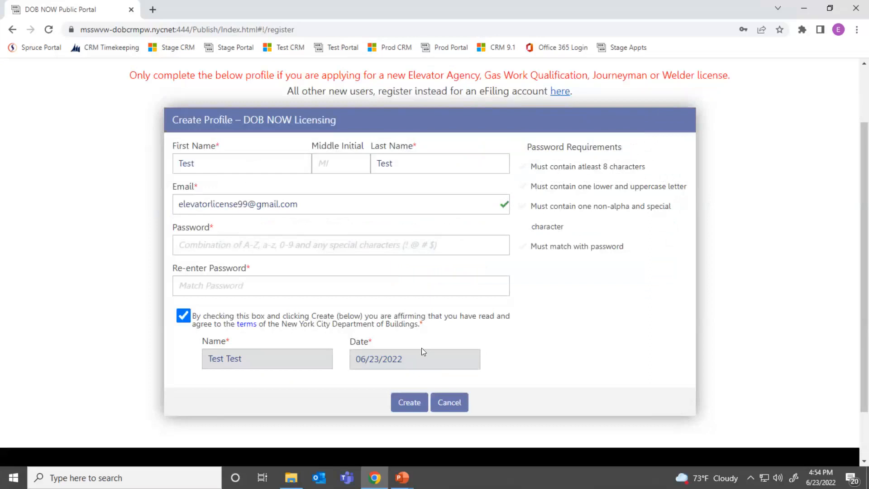
{"action": "left_click", "coordinate": [406, 410]}
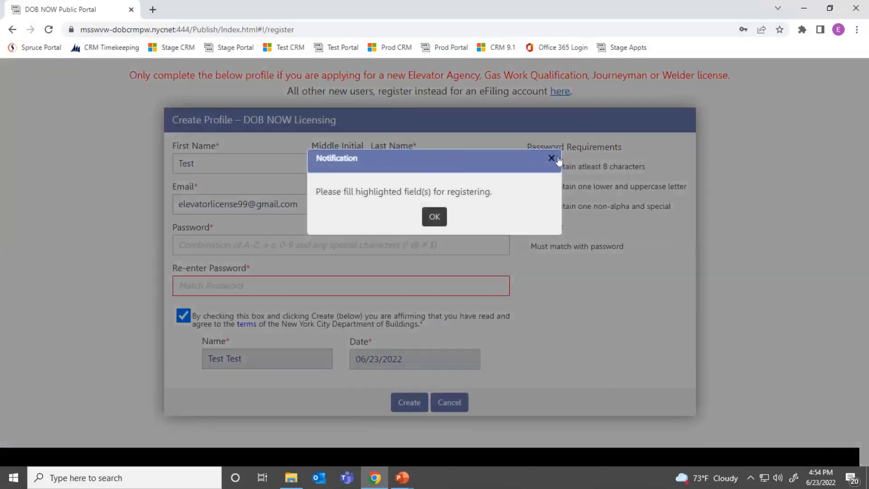
{"action": "left_click", "coordinate": [552, 159]}
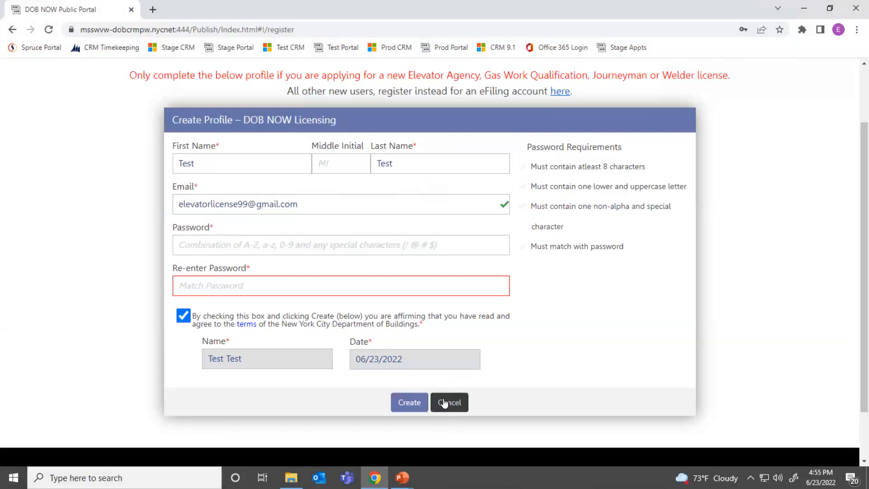
{"action": "left_click", "coordinate": [444, 404]}
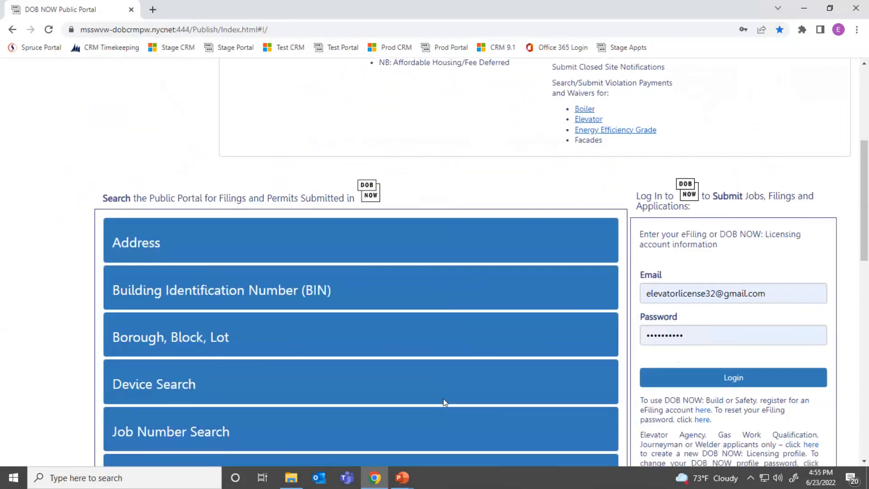
{"action": "key", "text": "alt+Tab"}
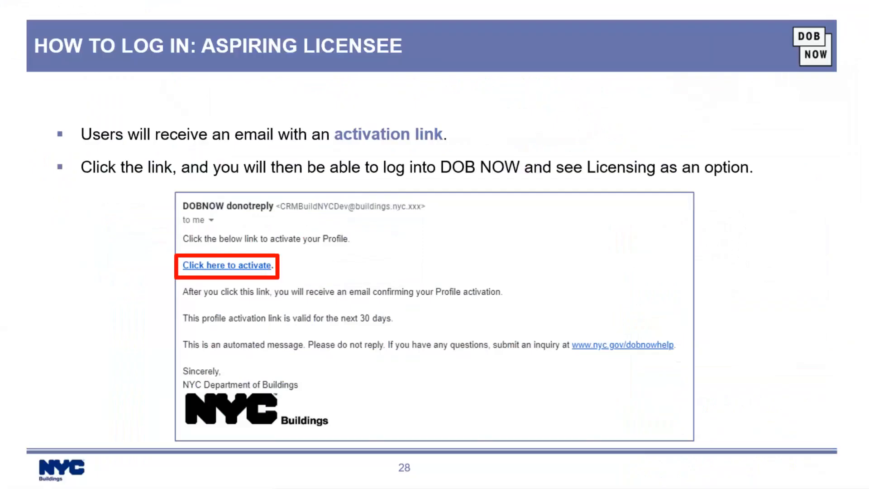
Step: Advance the slide show to slide 30 on existing-licensee login, then return to the browser
{"action": "key", "text": "Right"}
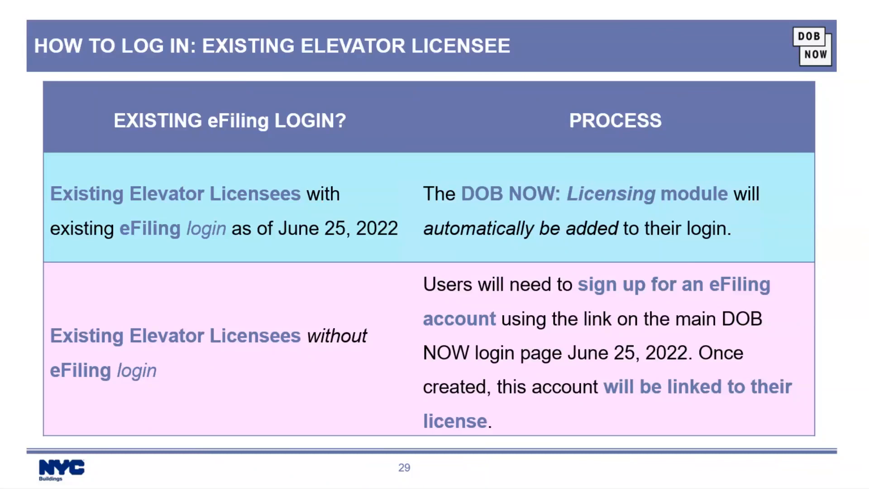
{"action": "key", "text": "Right"}
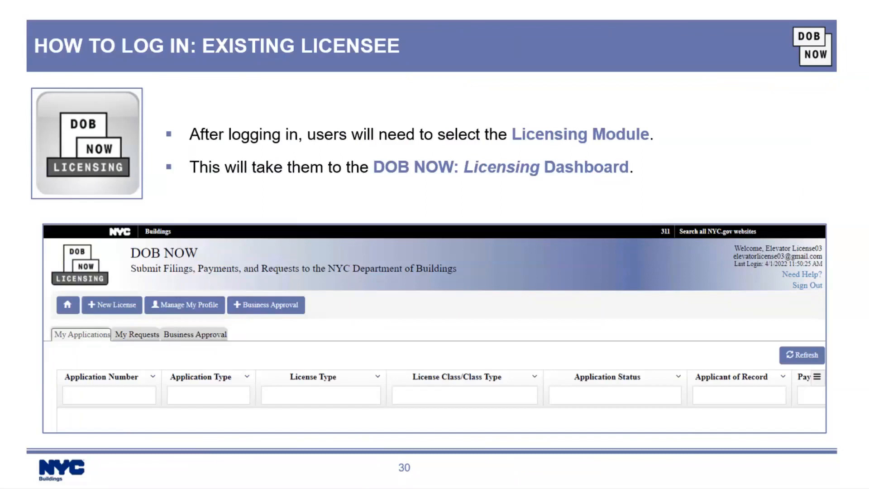
{"action": "key", "text": "alt+Tab"}
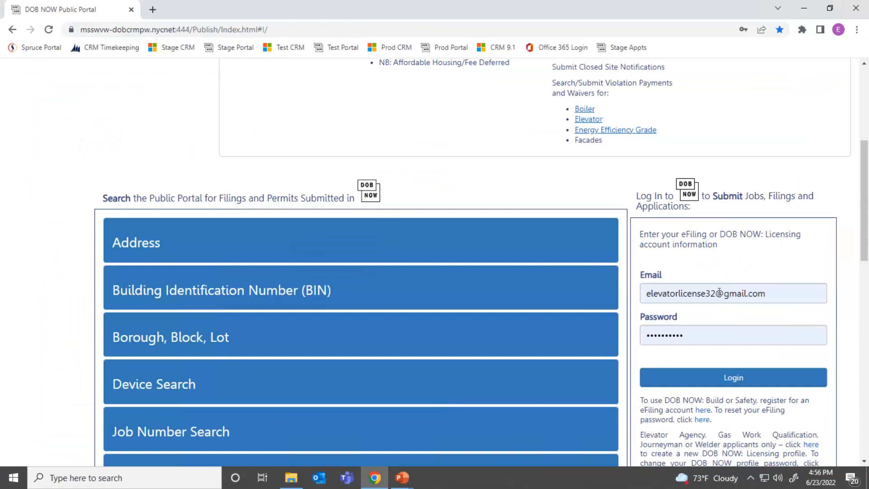
Step: Log in with the existing account's email and saved password, then open the DOB NOW Licensing dashboard
{"action": "left_click", "coordinate": [712, 292]}
{"action": "key", "text": "BackSpace"}
{"action": "key", "text": "BackSpace"}
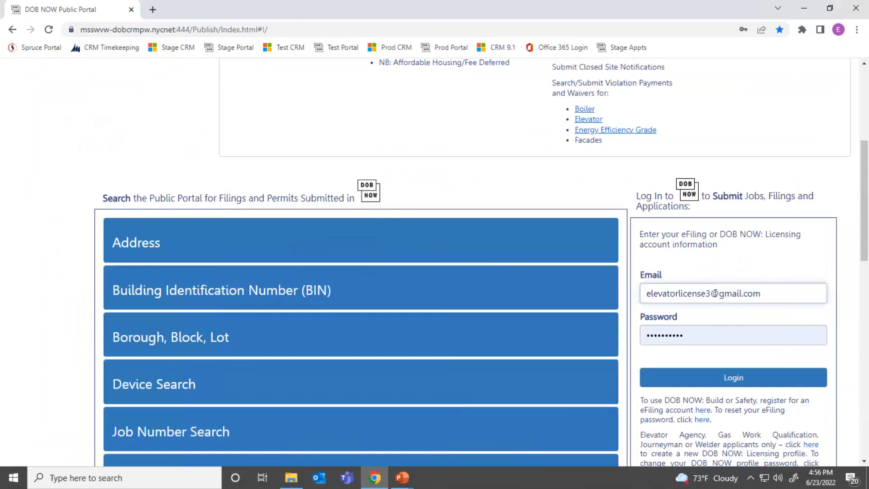
{"action": "type", "text": "03"}
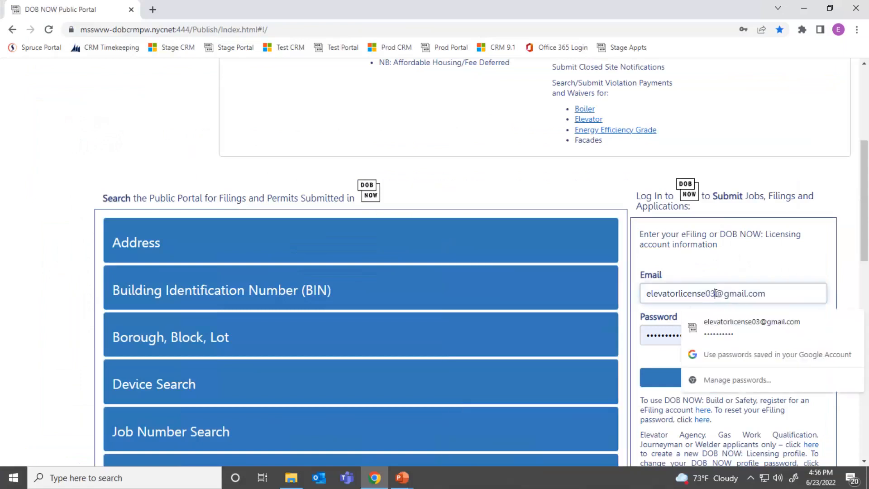
{"action": "left_click", "coordinate": [798, 335]}
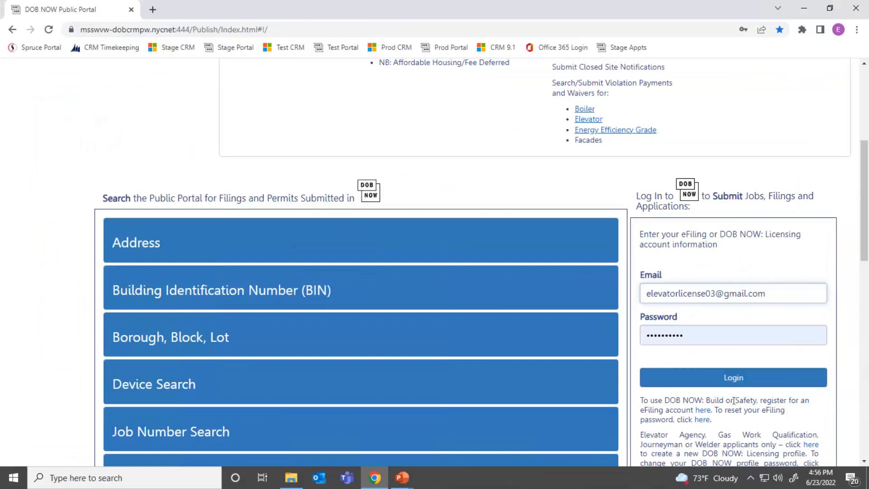
{"action": "left_click", "coordinate": [711, 381]}
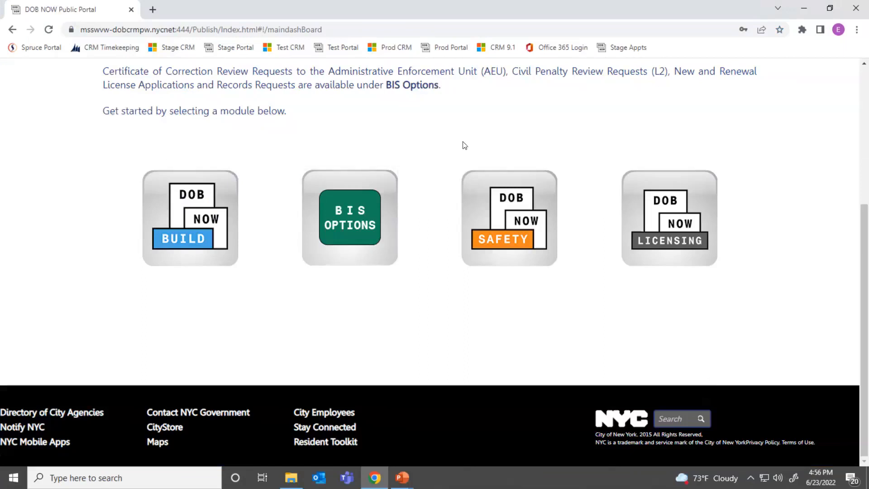
{"action": "left_click", "coordinate": [665, 219]}
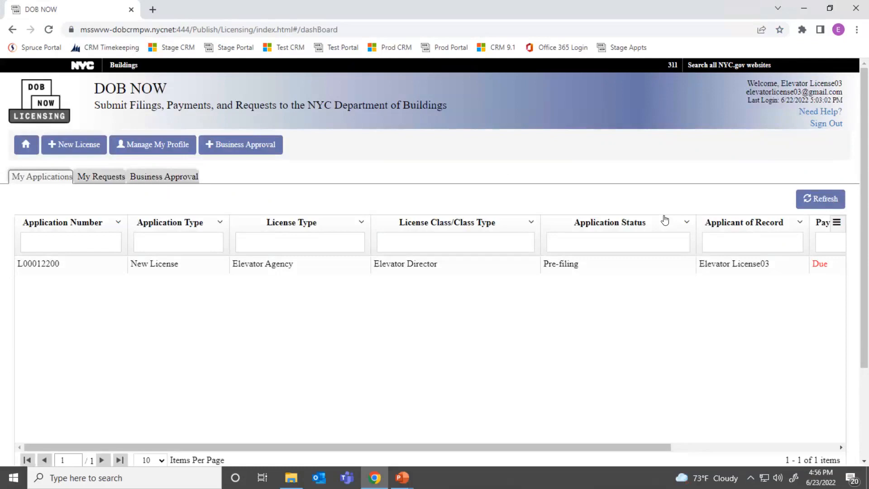
{"action": "key", "text": "alt+Tab"}
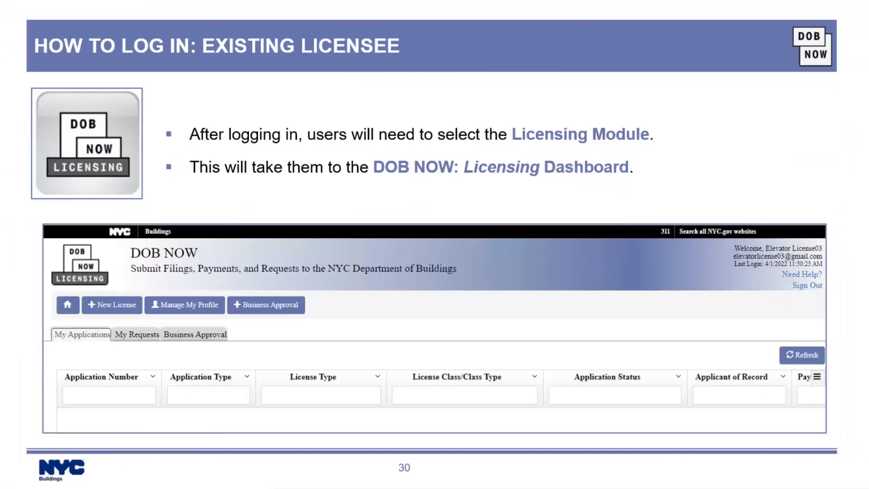
Step: Advance the slide show through the new-license and questionnaire slides to slide 36
{"action": "right_click", "coordinate": [664, 216]}
{"action": "key", "text": "Escape"}
{"action": "key", "text": "Right"}
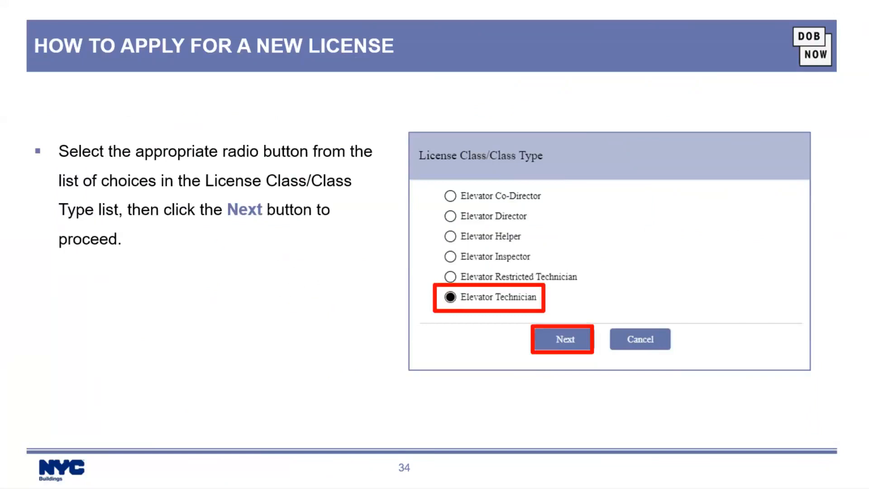
{"action": "key", "text": "Right"}
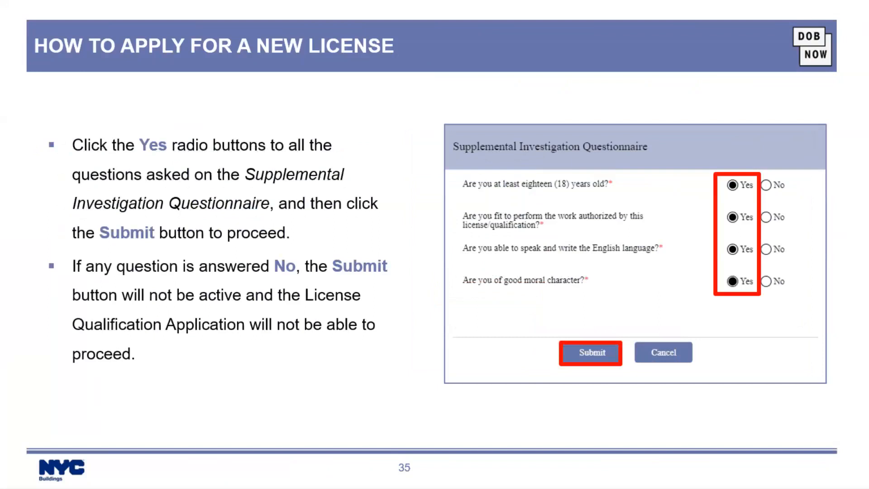
{"action": "key", "text": "Right"}
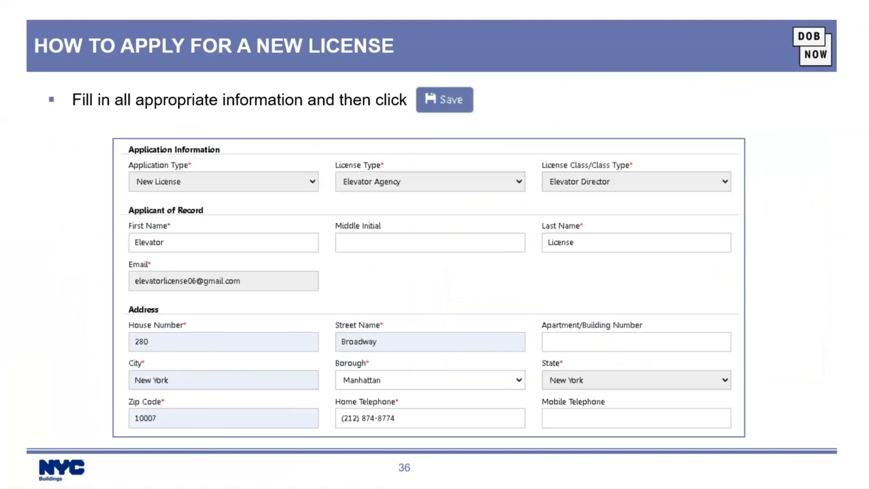
{"action": "key", "text": "alt+Tab"}
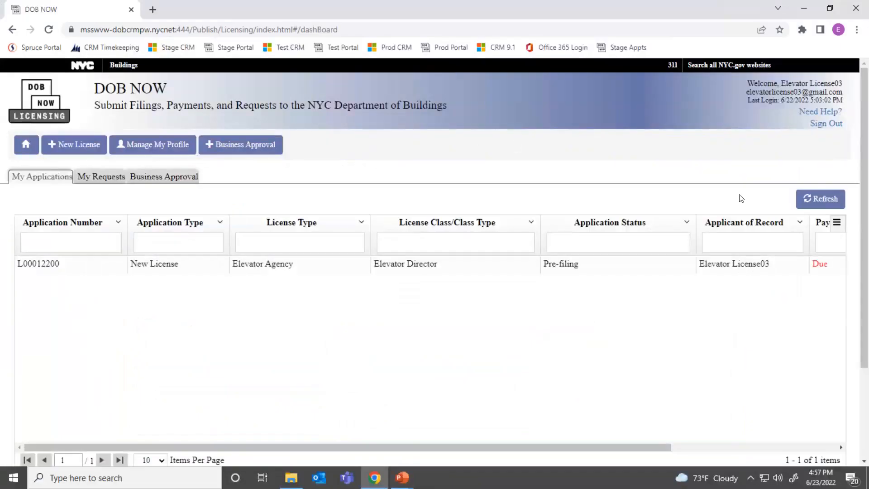
Step: Delete the existing Elevator Director application and acknowledge its removal
{"action": "left_click", "coordinate": [718, 448]}
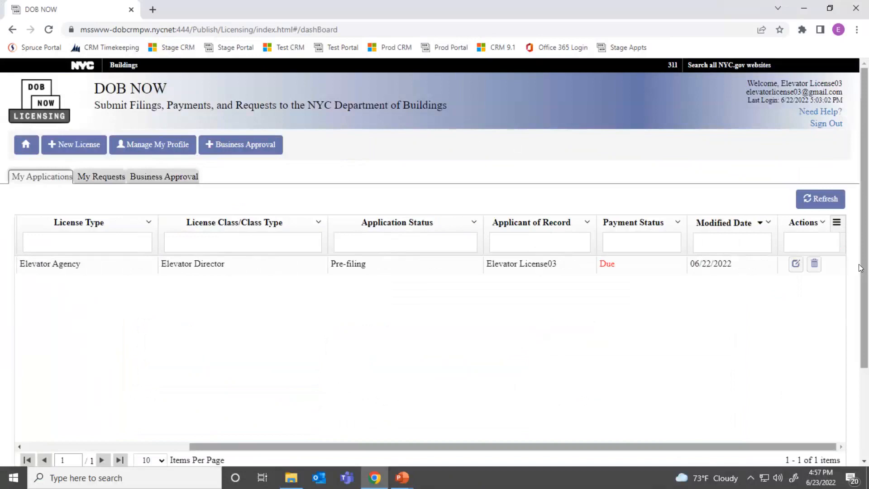
{"action": "left_click", "coordinate": [815, 264]}
{"action": "left_click", "coordinate": [423, 222]}
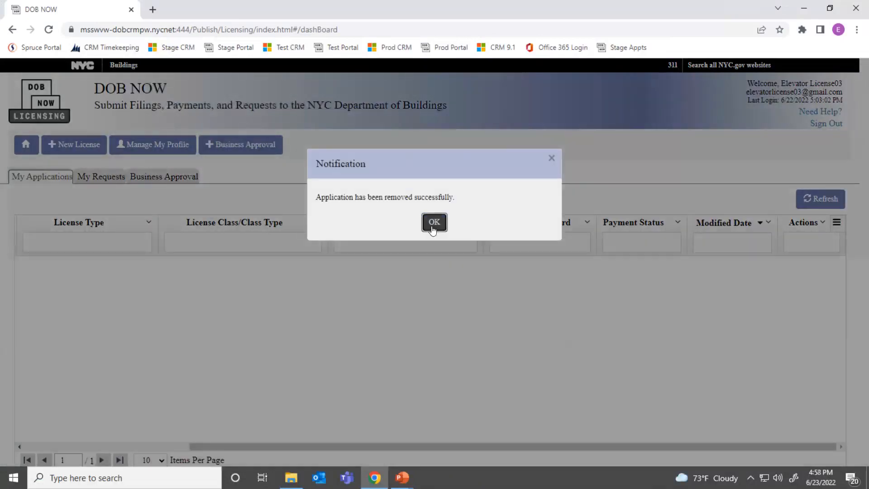
{"action": "left_click", "coordinate": [425, 224]}
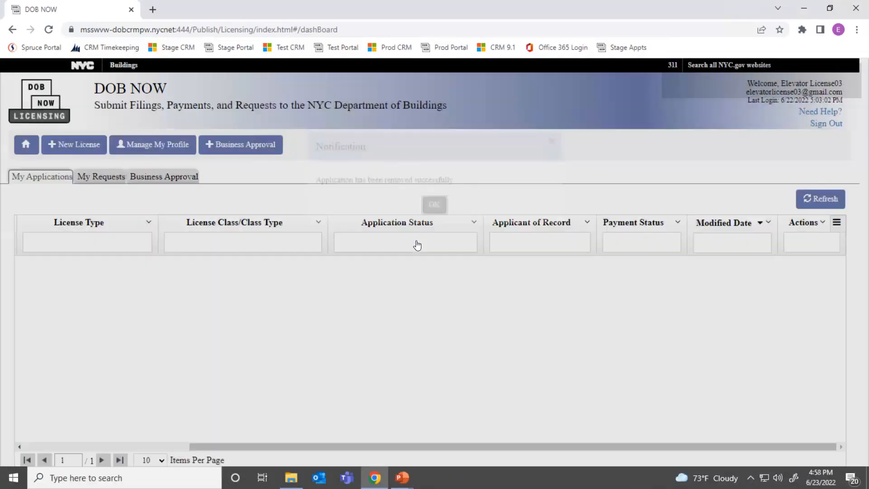
{"action": "left_click_drag", "start_coordinate": [358, 449], "coordinate": [192, 448]}
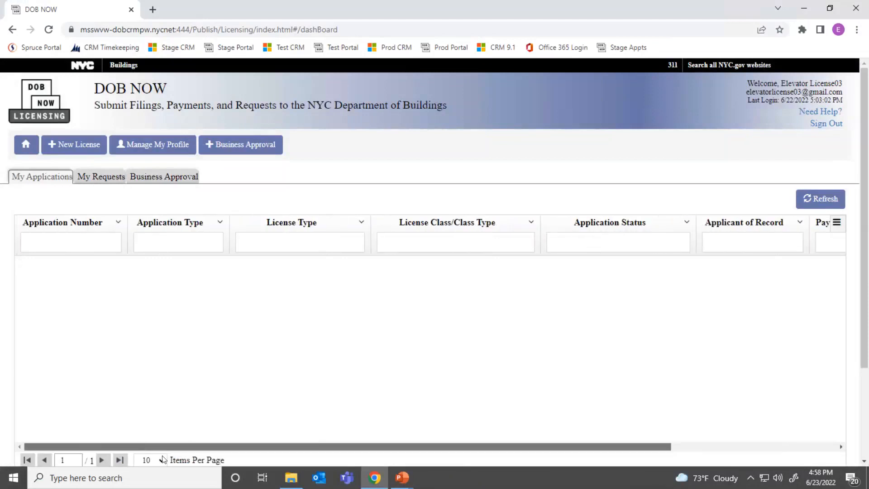
Step: Start a new Elevator Agency license application with class Elevator Technician
{"action": "left_click", "coordinate": [70, 146]}
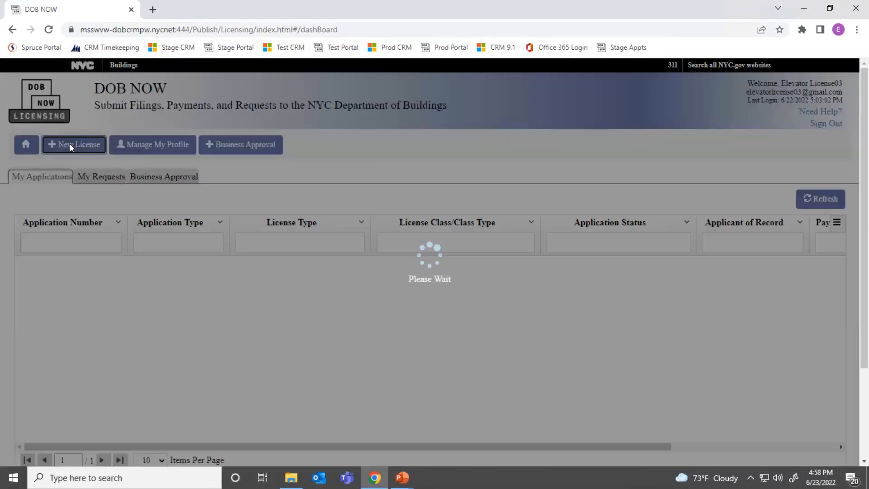
{"action": "left_click", "coordinate": [301, 180]}
{"action": "left_click", "coordinate": [375, 220]}
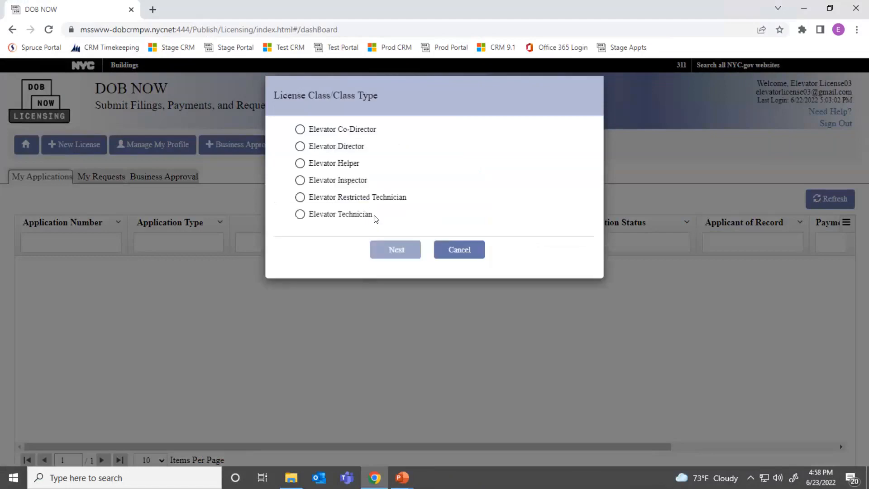
{"action": "left_click", "coordinate": [300, 216]}
{"action": "left_click", "coordinate": [398, 250]}
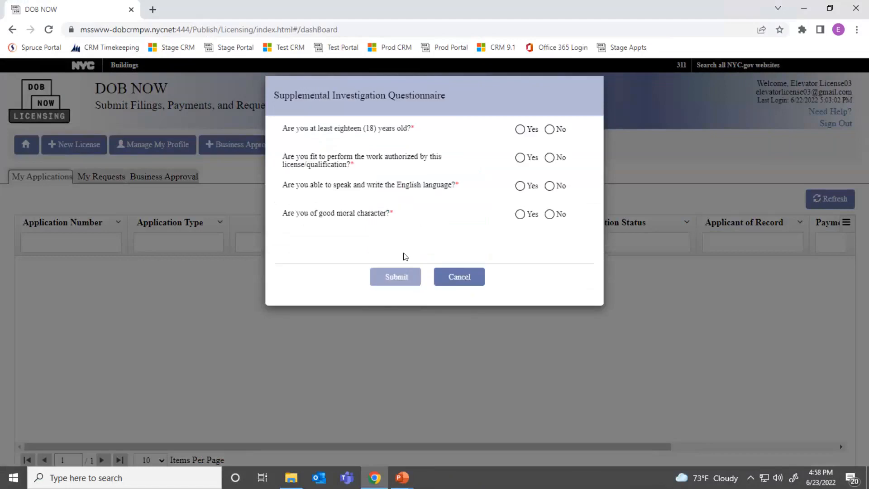
Step: Answer Yes to the age, fitness, English and moral character questions, then submit
{"action": "left_click", "coordinate": [522, 130]}
{"action": "left_click", "coordinate": [521, 157]}
{"action": "left_click", "coordinate": [520, 187]}
{"action": "left_click", "coordinate": [549, 216]}
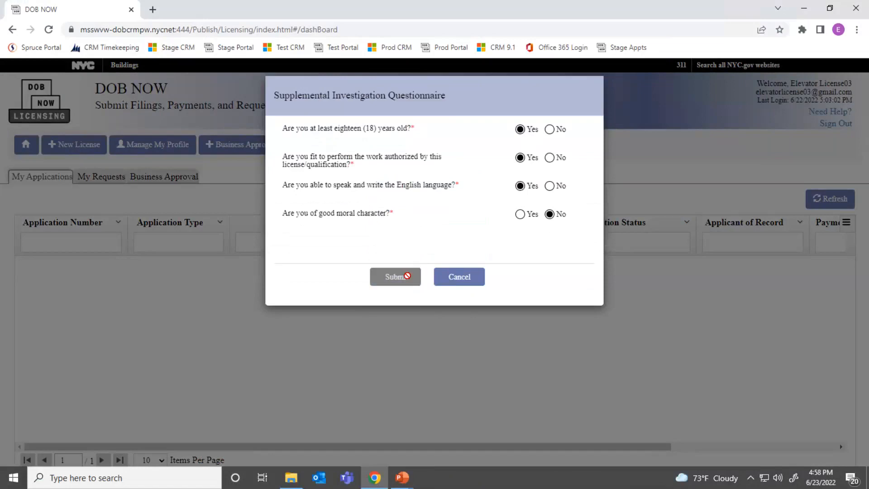
{"action": "left_click", "coordinate": [519, 216]}
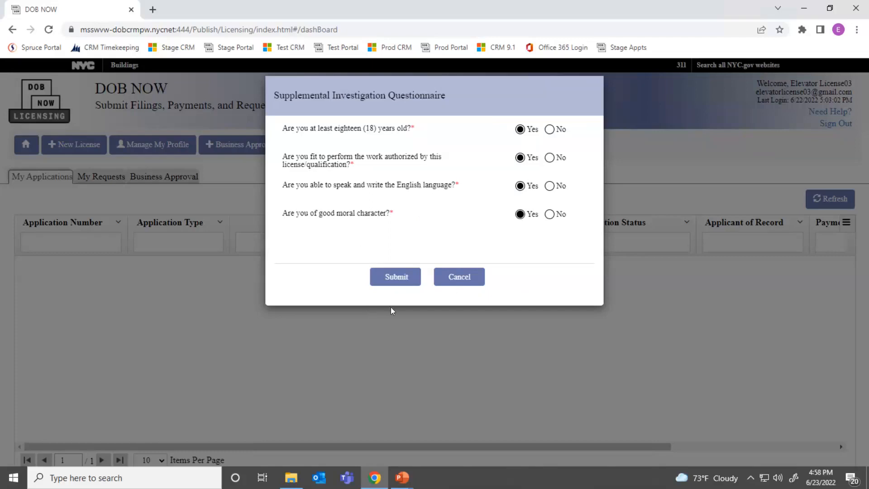
{"action": "left_click", "coordinate": [395, 272]}
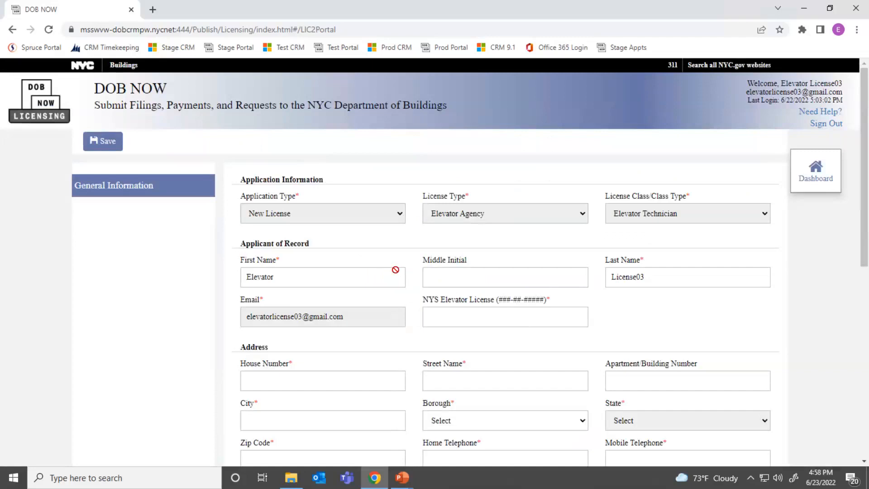
Step: Enter the applicant's NYS Elevator License number on the new application form
{"action": "scroll", "coordinate": [396, 271], "scroll_direction": "down", "scroll_amount": 2}
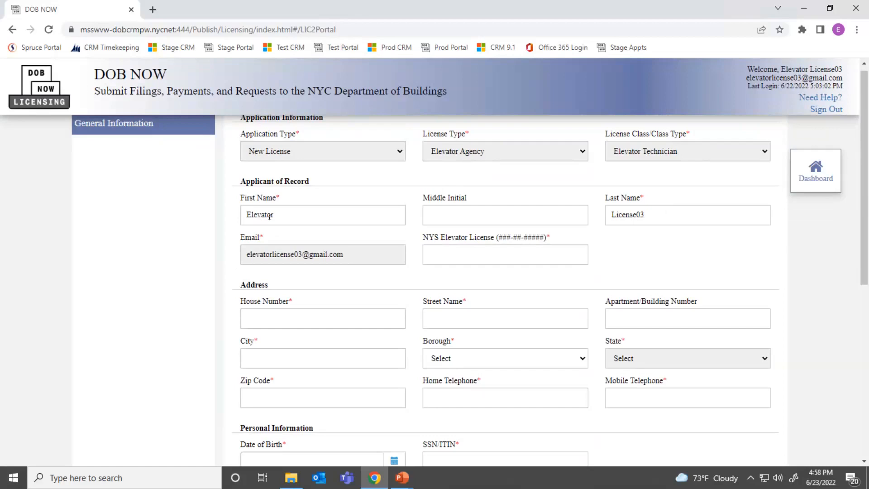
{"action": "left_click", "coordinate": [463, 257]}
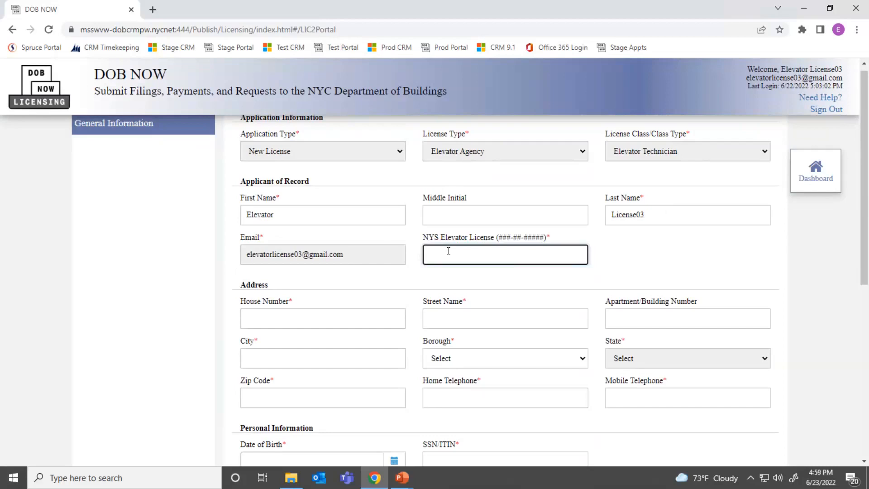
{"action": "type", "text": "555555555"}
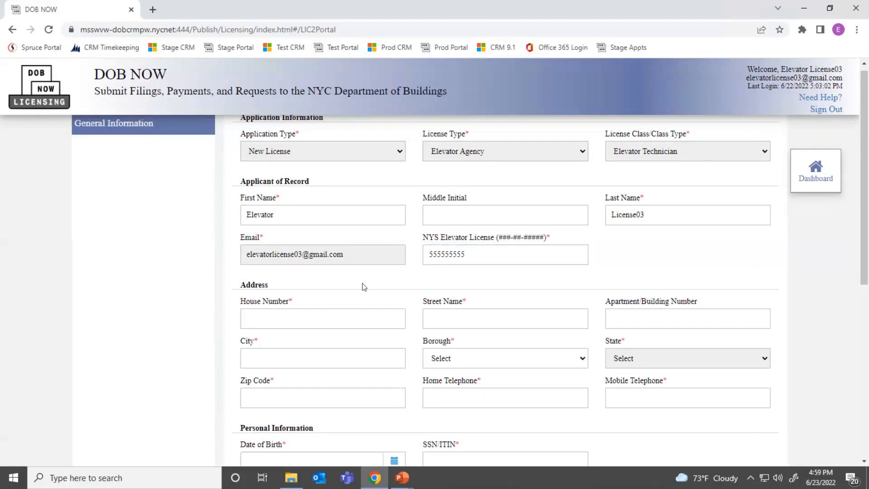
{"action": "left_click", "coordinate": [306, 324]}
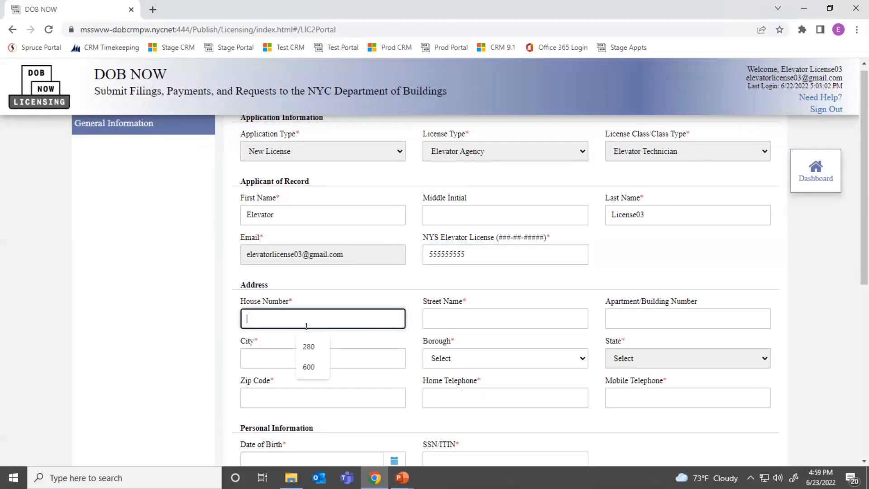
Step: Fill the applicant's house number, street, city, borough, zip code and mobile telephone from autofill suggestions
{"action": "left_click", "coordinate": [311, 346]}
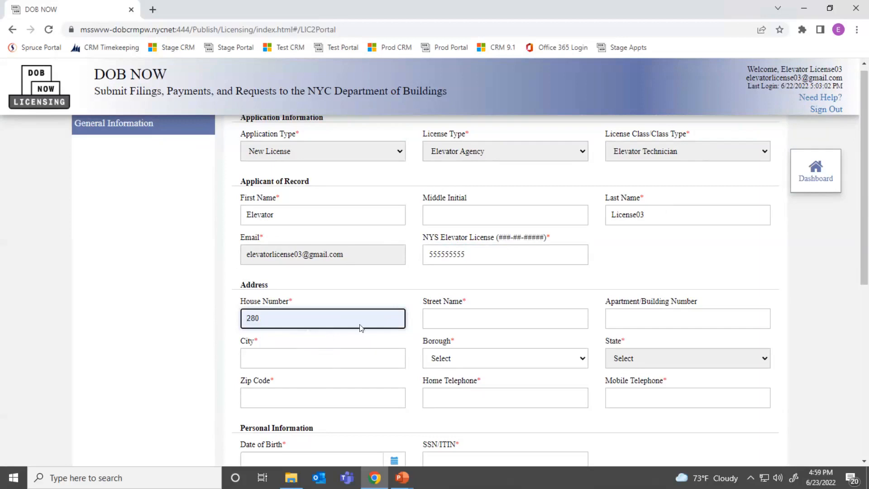
{"action": "left_click", "coordinate": [430, 318]}
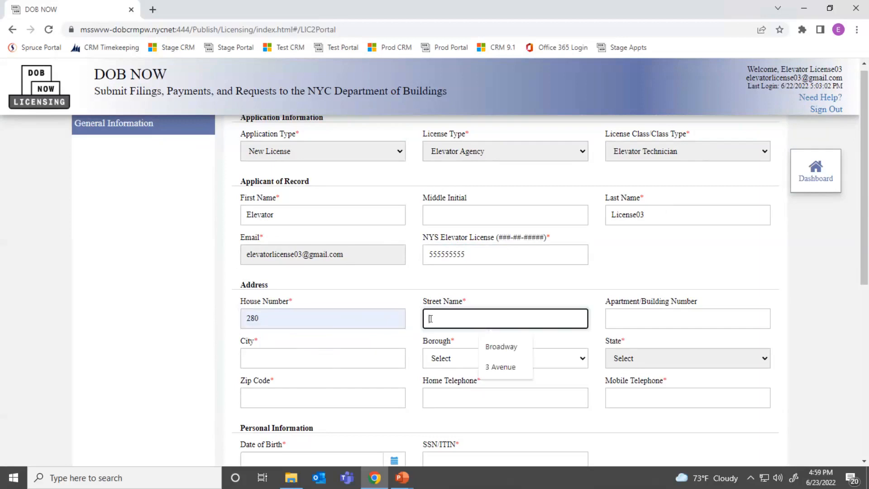
{"action": "left_click", "coordinate": [495, 348]}
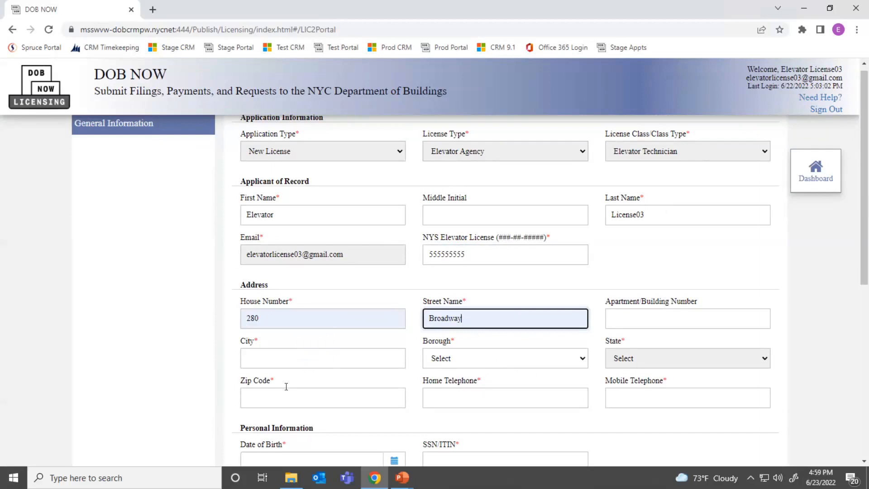
{"action": "left_click", "coordinate": [286, 358]}
{"action": "left_click", "coordinate": [326, 392]}
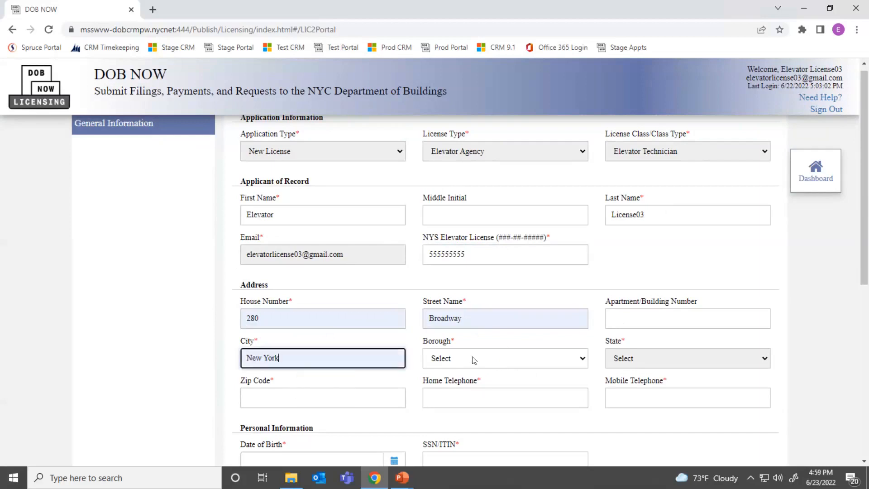
{"action": "left_click", "coordinate": [474, 359]}
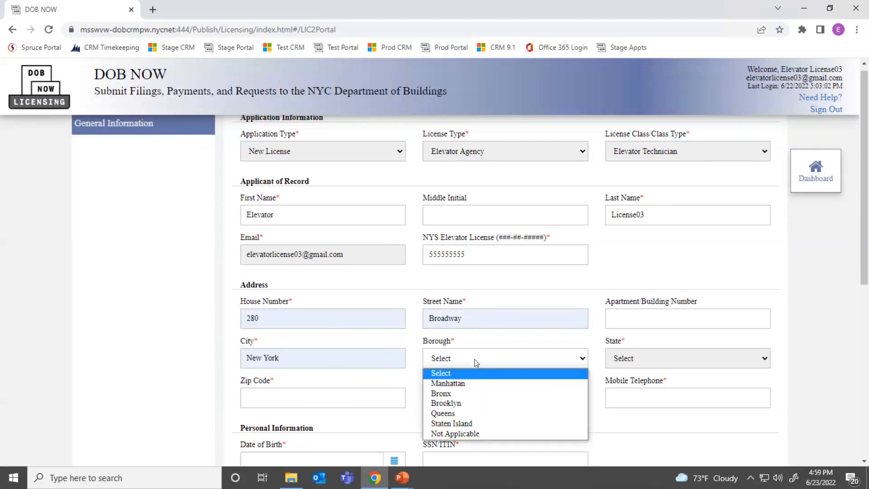
{"action": "left_click", "coordinate": [464, 383]}
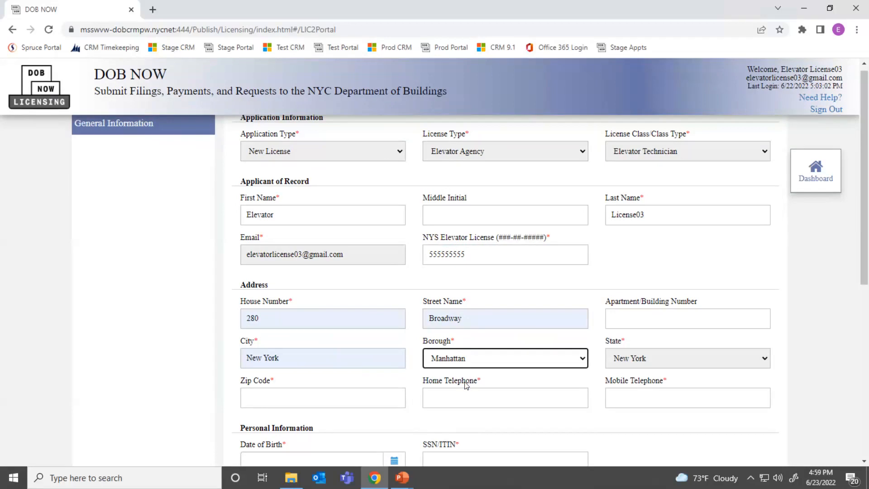
{"action": "left_click", "coordinate": [291, 394]}
{"action": "left_click", "coordinate": [311, 430]}
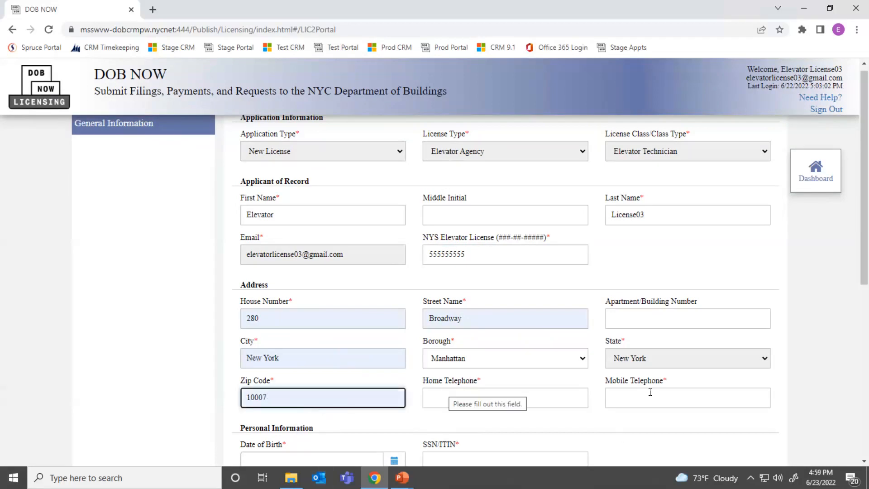
{"action": "left_click", "coordinate": [639, 400]}
{"action": "left_click", "coordinate": [688, 431]}
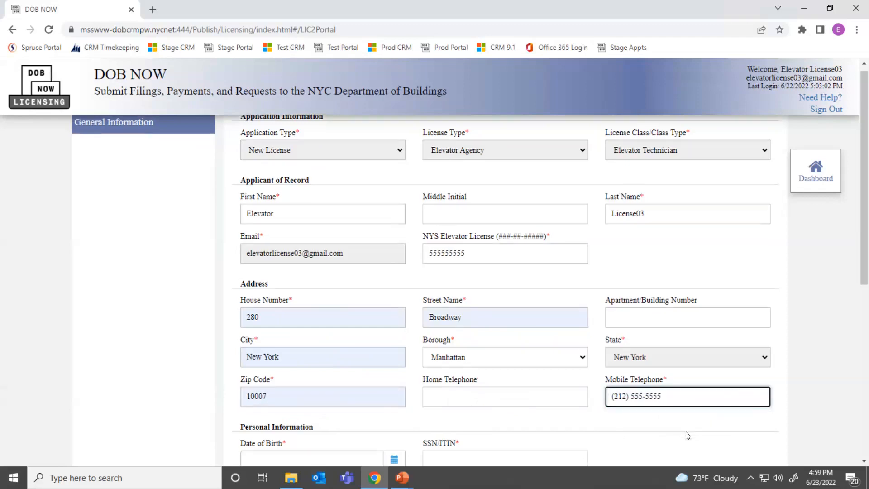
Step: Set the date of birth to 05/13/1998 using the calendar picker
{"action": "scroll", "coordinate": [686, 432], "scroll_direction": "down", "scroll_amount": 6}
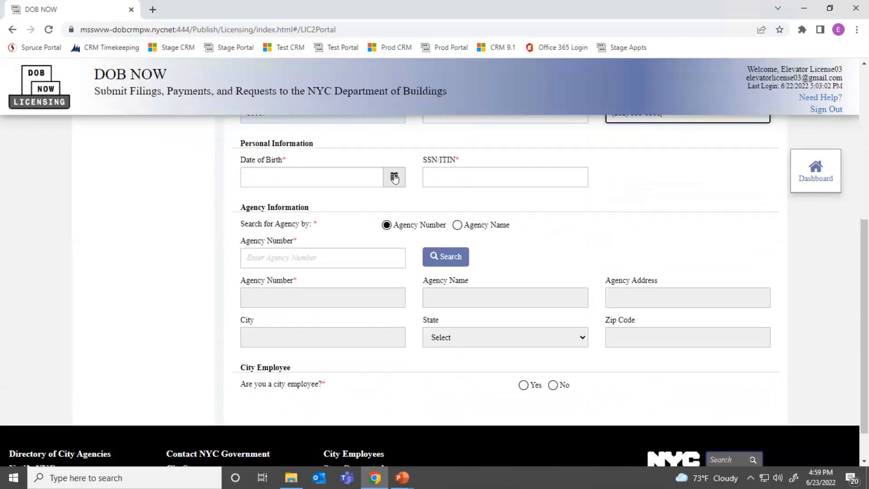
{"action": "left_click", "coordinate": [395, 177]}
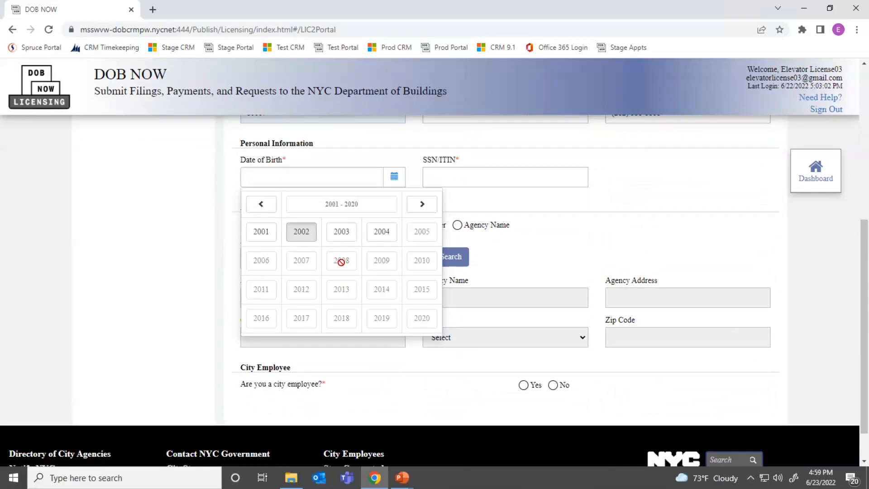
{"action": "left_click", "coordinate": [261, 204]}
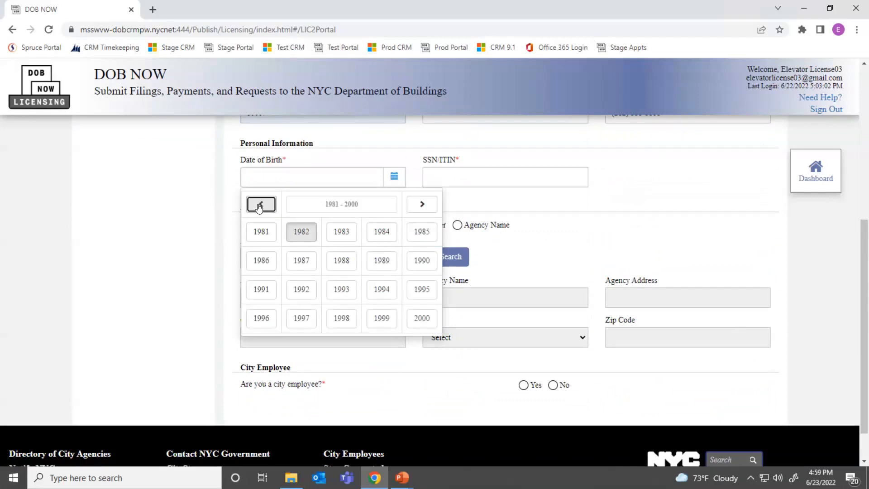
{"action": "left_click", "coordinate": [357, 323]}
{"action": "left_click", "coordinate": [312, 267]}
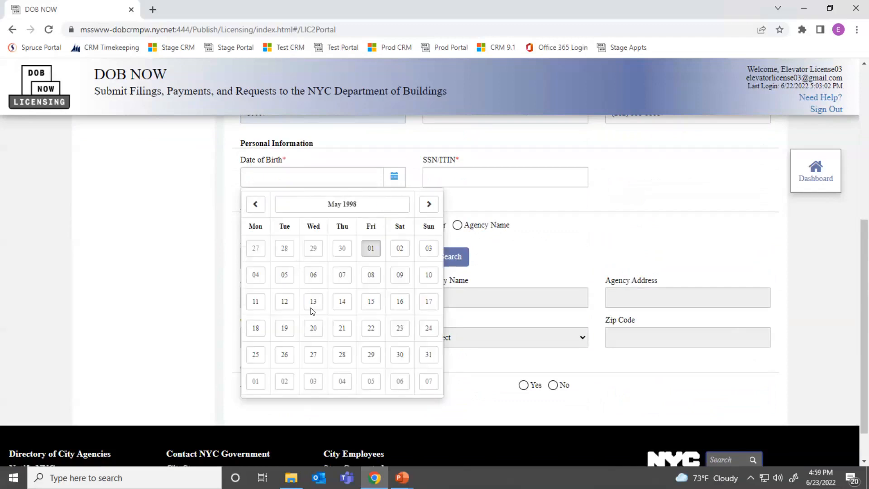
{"action": "left_click", "coordinate": [314, 304]}
Step: Enter the applicant's SSN/ITIN and keep agency search set to Agency Number
{"action": "left_click", "coordinate": [451, 181]}
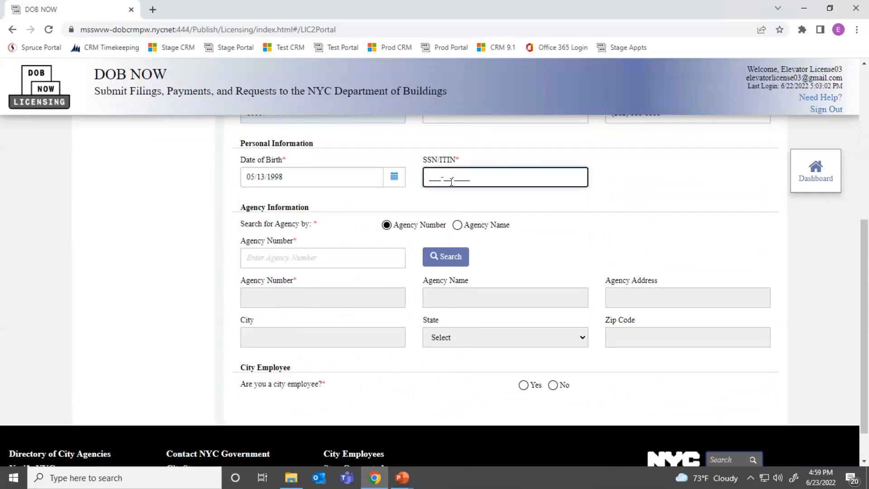
{"action": "type", "text": "555-55-5555"}
{"action": "left_click", "coordinate": [457, 226]}
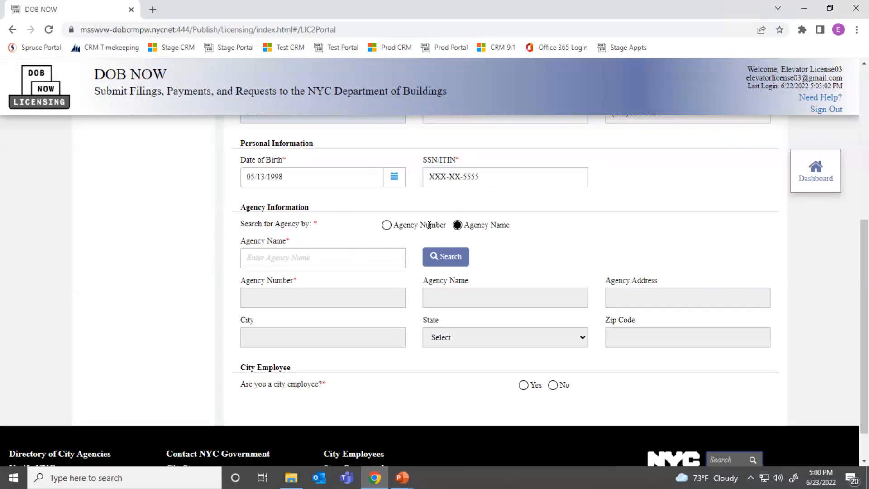
{"action": "left_click", "coordinate": [386, 226]}
{"action": "left_click", "coordinate": [369, 255]}
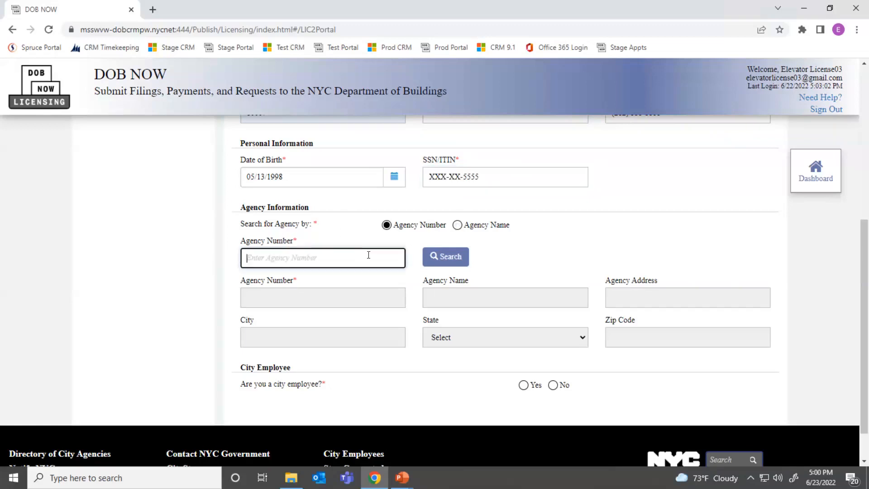
Step: Copy agency number 55771 from cell E2 of the email accounts workbook, then close Excel
{"action": "left_click", "coordinate": [291, 483]}
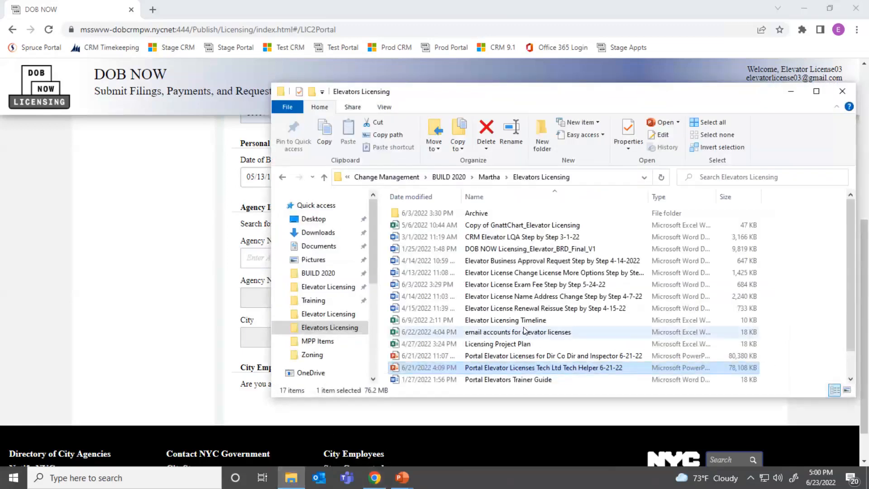
{"action": "left_click", "coordinate": [467, 334]}
{"action": "double_click", "coordinate": [467, 334]}
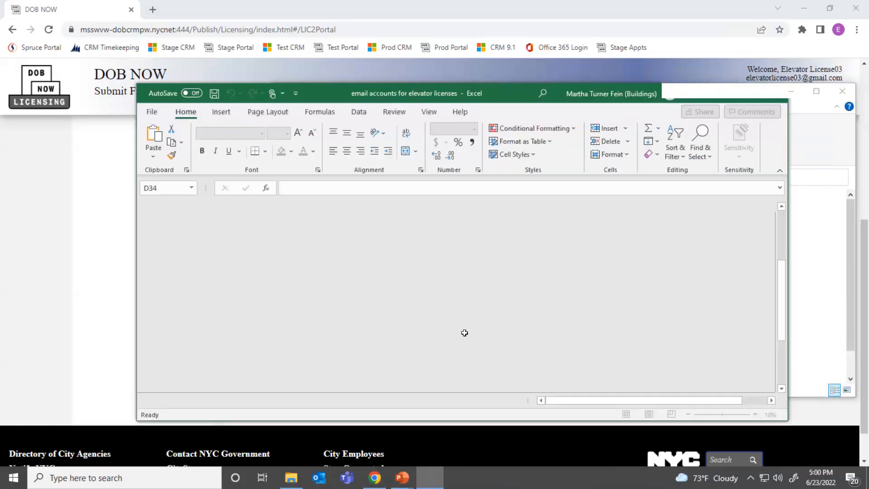
{"action": "left_click", "coordinate": [465, 333]}
{"action": "scroll", "coordinate": [464, 333], "scroll_direction": "up", "scroll_amount": 3}
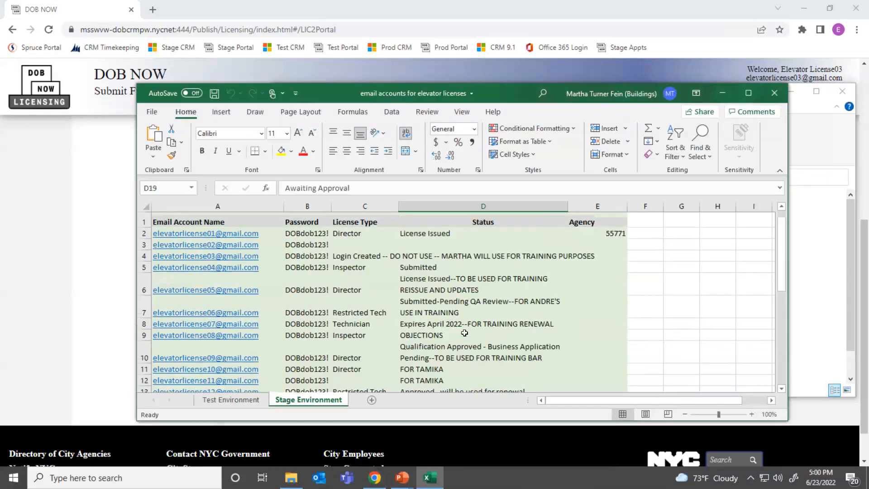
{"action": "left_click", "coordinate": [616, 231]}
{"action": "key", "text": "ctrl+c"}
{"action": "left_click", "coordinate": [774, 93]}
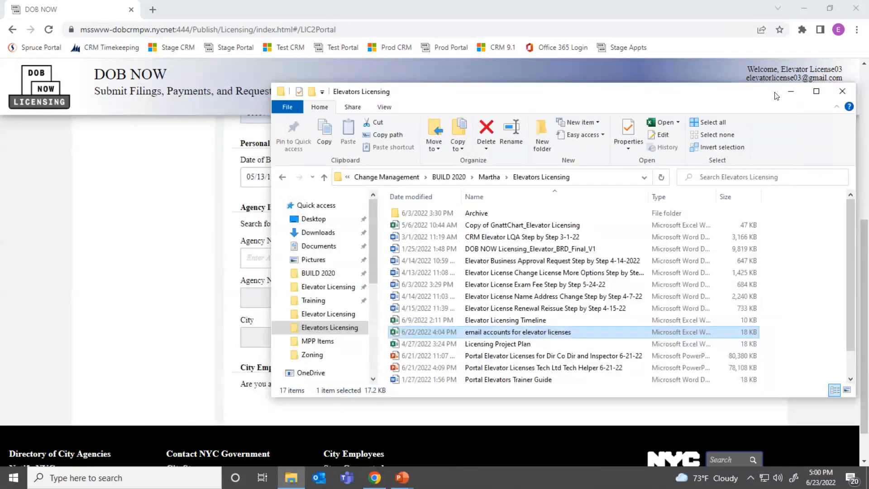
{"action": "left_click", "coordinate": [214, 260]}
{"action": "left_click", "coordinate": [288, 256]}
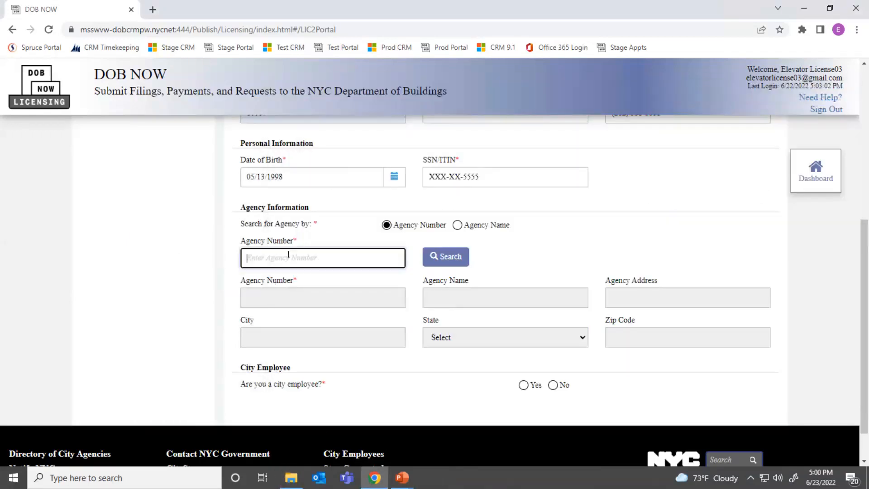
Step: Look up agency number 55771 and add Elevator Training Corp to the application
{"action": "key", "text": "ctrl+v"}
{"action": "left_click", "coordinate": [446, 257]}
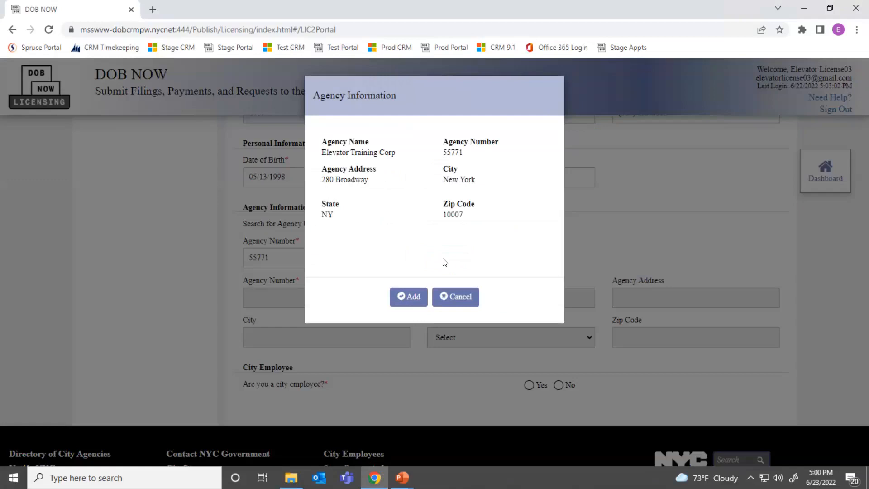
{"action": "left_click", "coordinate": [408, 297]}
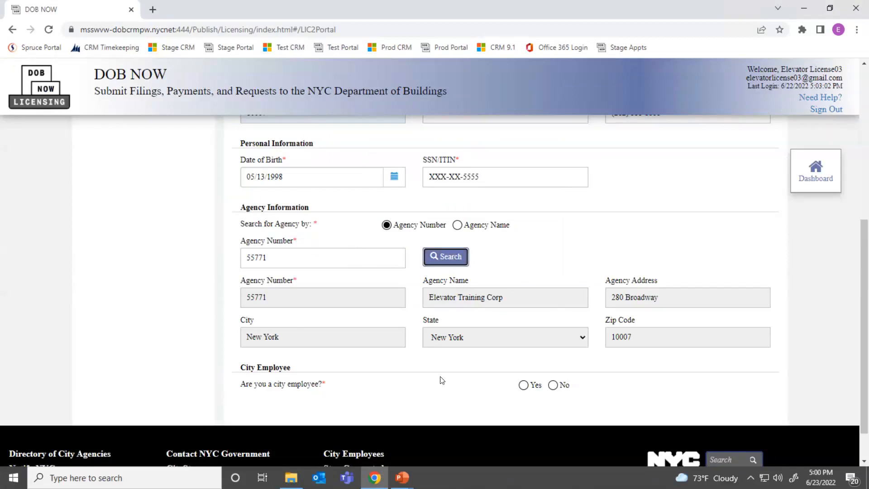
Step: Answer No to the question about being a city employee
{"action": "scroll", "coordinate": [349, 384], "scroll_direction": "down", "scroll_amount": 1}
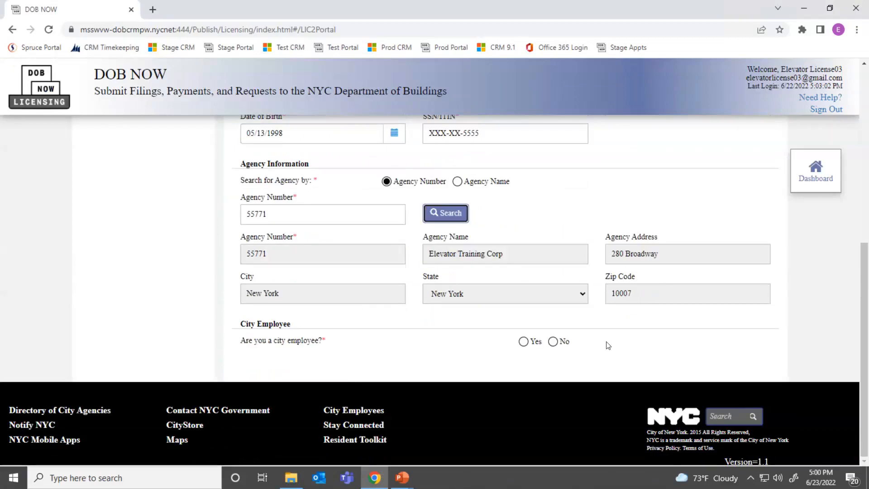
{"action": "left_click", "coordinate": [553, 343]}
{"action": "scroll", "coordinate": [556, 348], "scroll_direction": "up", "scroll_amount": 8}
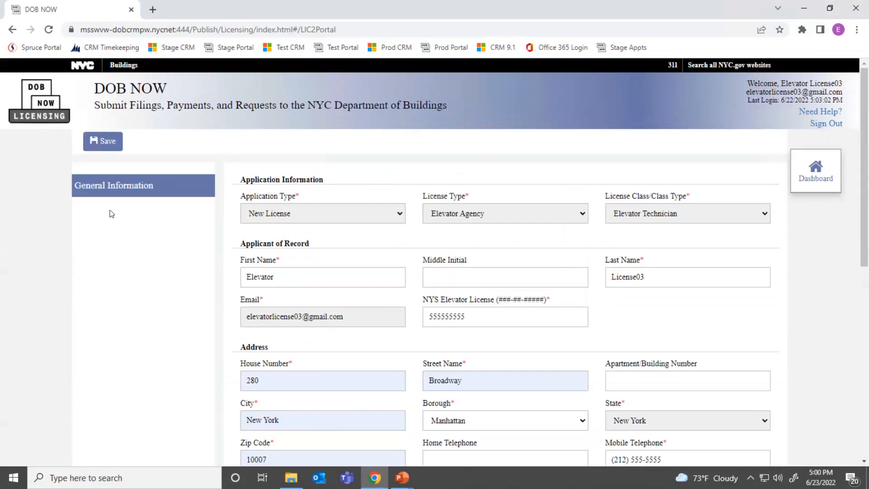
Step: Save the Elevator Technician application, confirming past the Application Type lock notice
{"action": "left_click", "coordinate": [100, 144]}
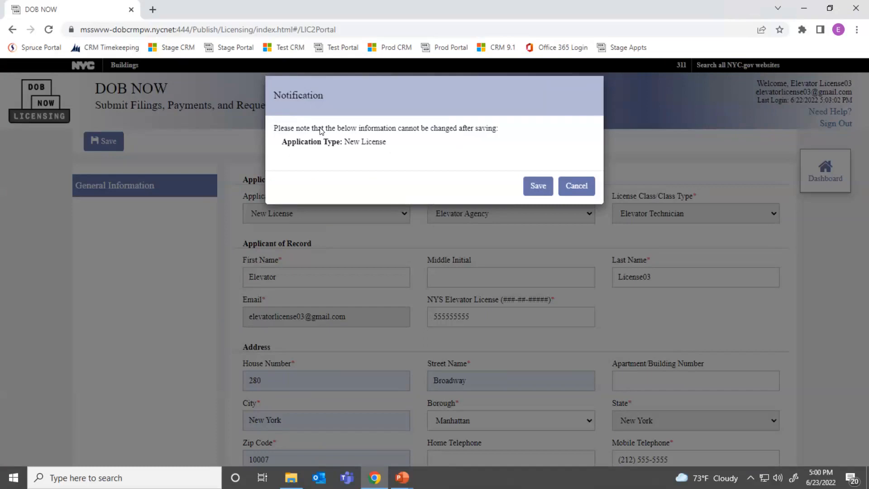
{"action": "left_click", "coordinate": [544, 187]}
{"action": "left_click", "coordinate": [544, 188]}
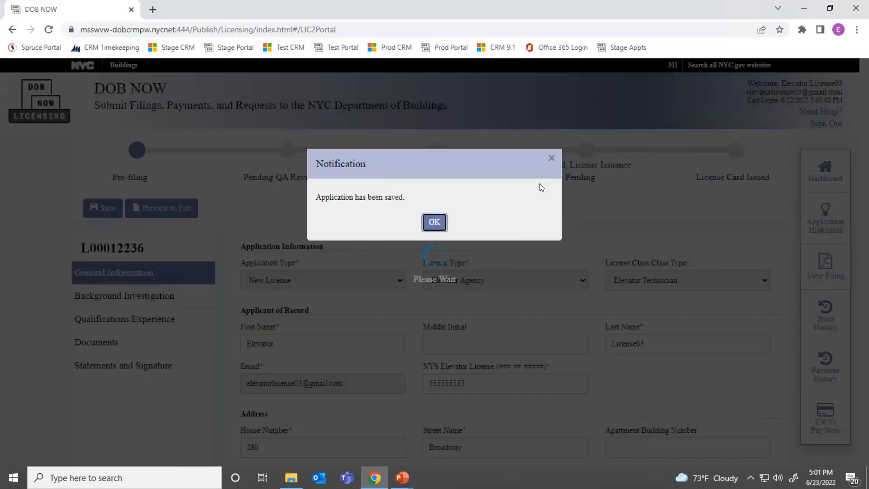
{"action": "left_click", "coordinate": [435, 221]}
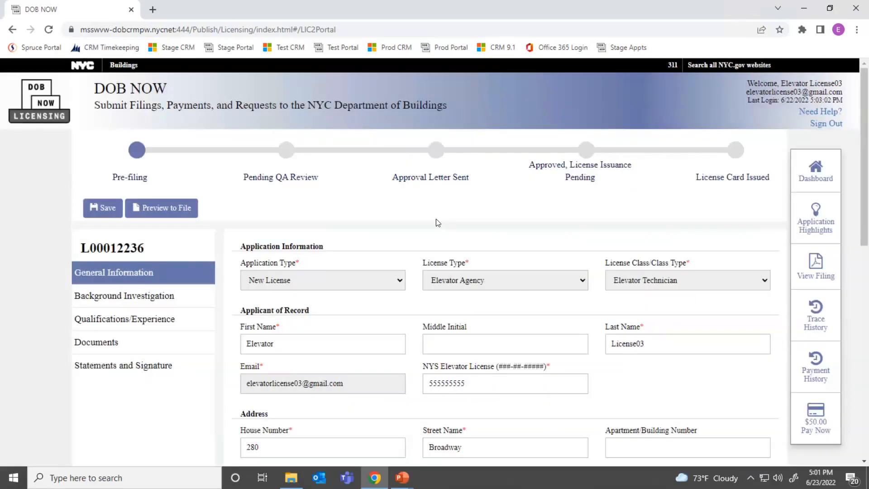
{"action": "key", "text": "alt+Tab"}
{"action": "key", "text": "alt+Tab"}
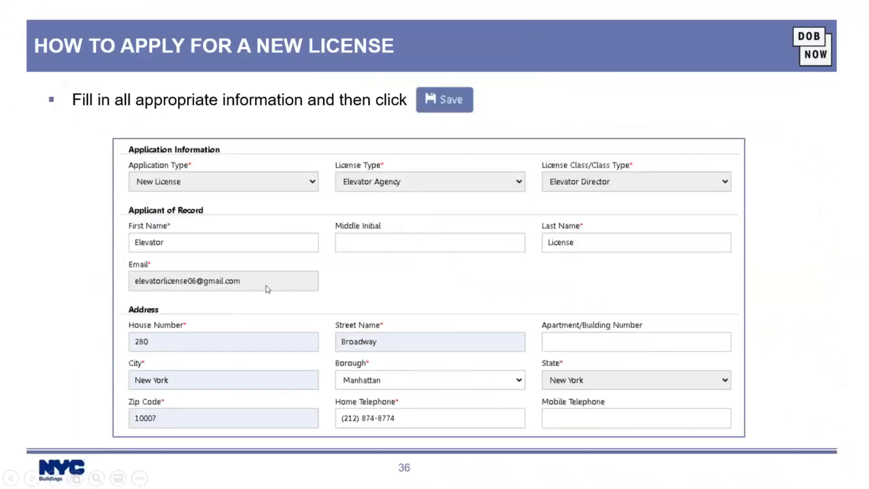
Step: Bring the slide show to slide 37 on entering an approved Elevator Agency Number
{"action": "left_click", "coordinate": [268, 289]}
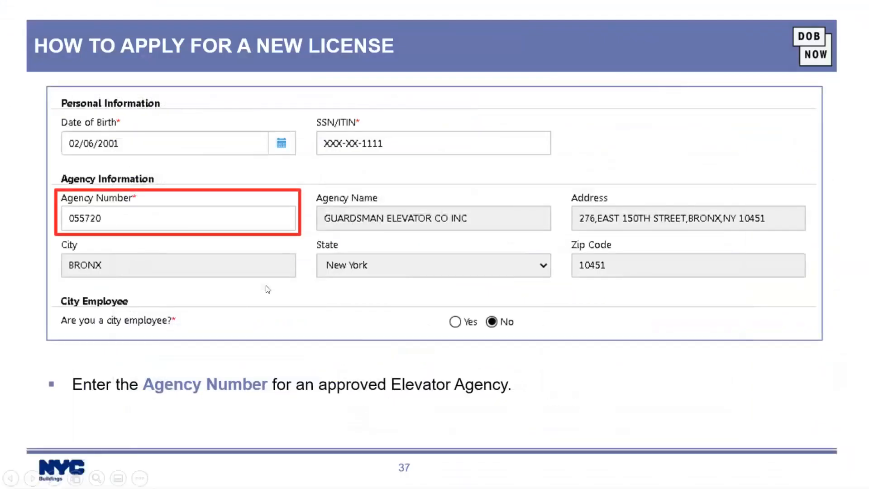
{"action": "key", "text": "Left"}
{"action": "key", "text": "Right"}
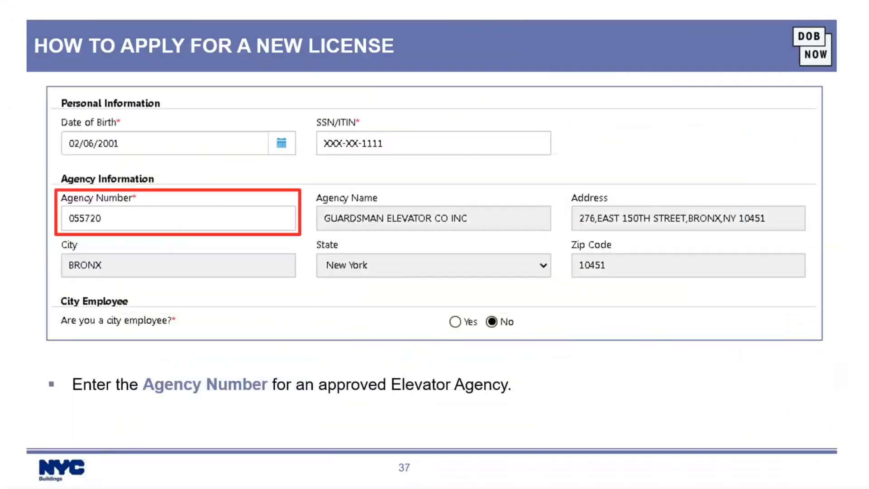
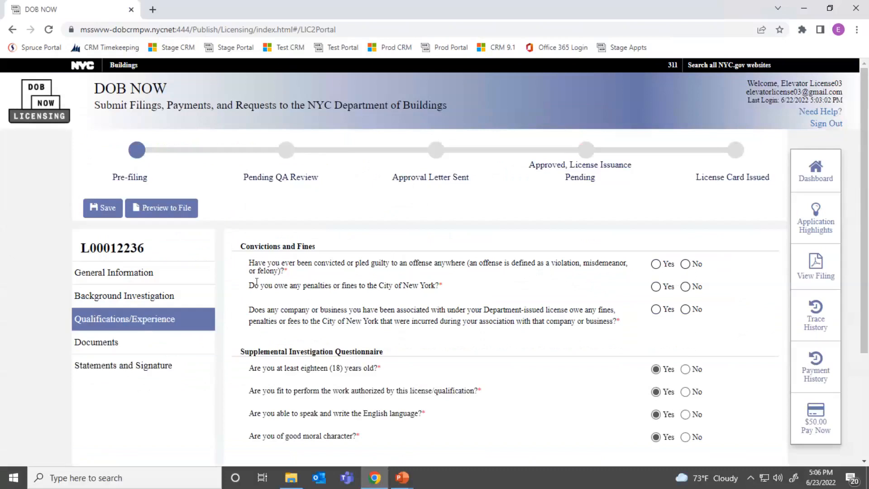
Step: Answer No to the convictions, unpaid penalties and company fines questions
{"action": "left_click", "coordinate": [686, 264]}
{"action": "left_click", "coordinate": [685, 288]}
{"action": "left_click", "coordinate": [686, 310]}
{"action": "scroll", "coordinate": [686, 311], "scroll_direction": "down", "scroll_amount": 3}
{"action": "scroll", "coordinate": [658, 304], "scroll_direction": "up", "scroll_amount": 3}
Step: Save the application and bring up the empty Required Documents page
{"action": "left_click", "coordinate": [100, 208]}
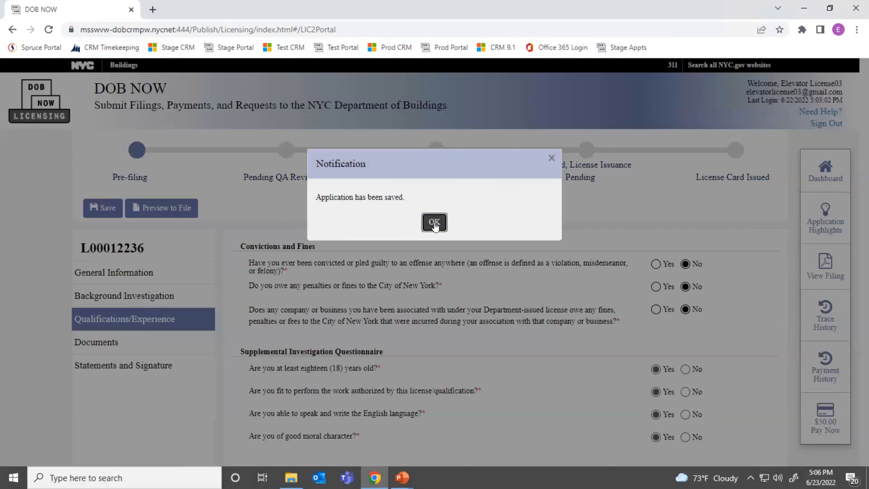
{"action": "left_click", "coordinate": [434, 223]}
{"action": "left_click", "coordinate": [96, 343]}
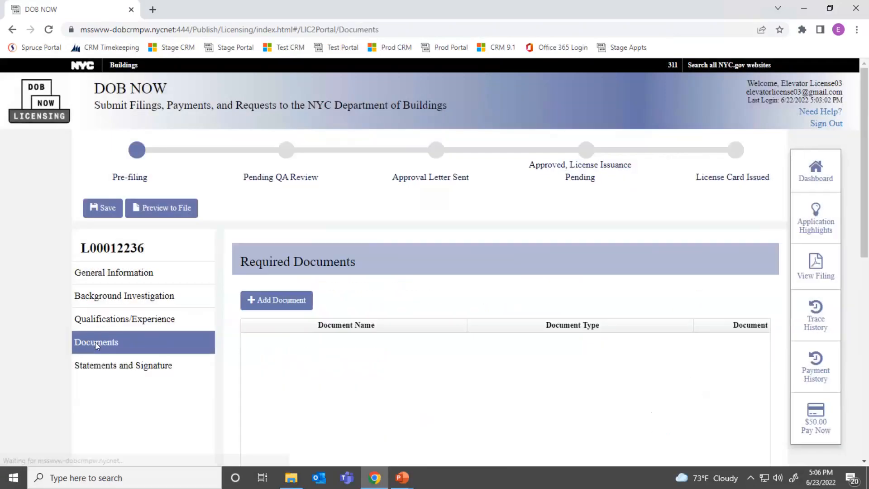
{"action": "key", "text": "alt+Tab"}
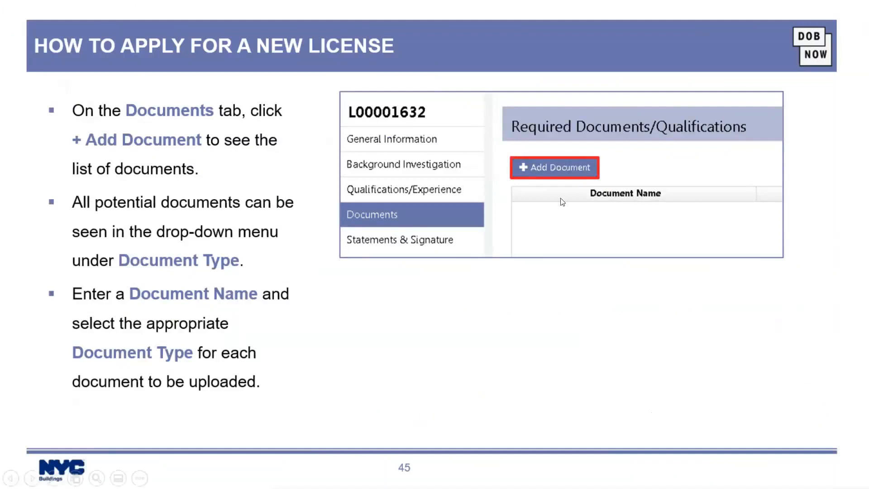
Step: Reveal slide 45's document type example, then move on to slide 46's file-upload instructions
{"action": "left_click", "coordinate": [512, 168]}
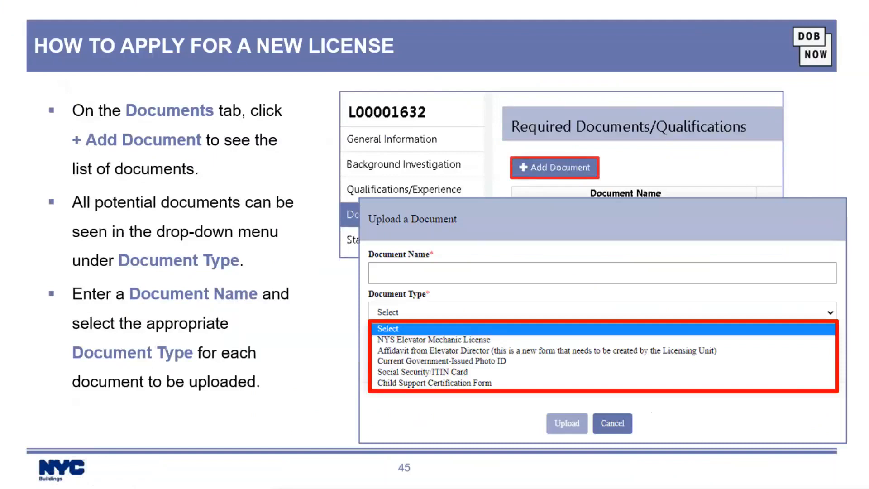
{"action": "key", "text": "Right"}
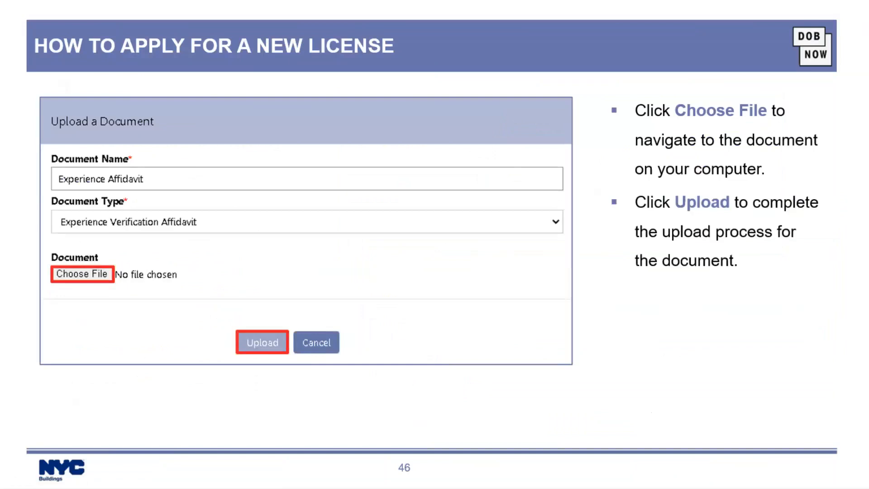
{"action": "key", "text": "alt+Tab"}
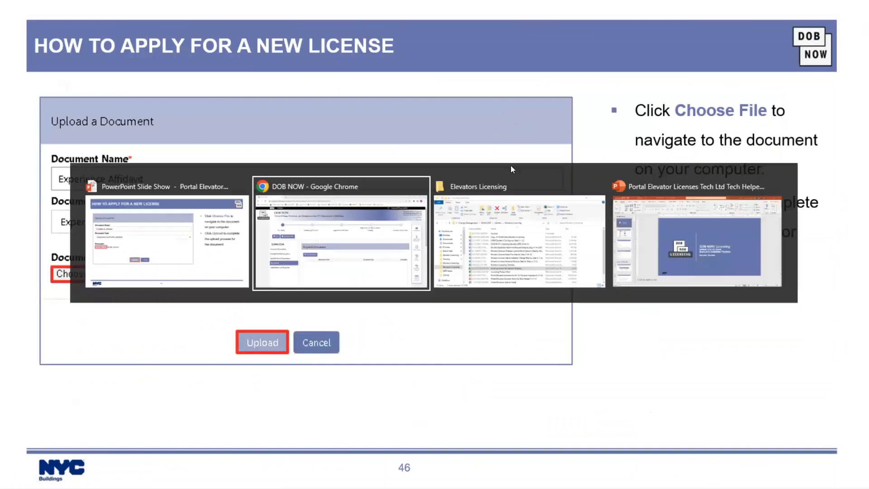
Step: Add a document named 'ID' of type Current Government-Issued Photo ID
{"action": "left_click", "coordinate": [297, 299]}
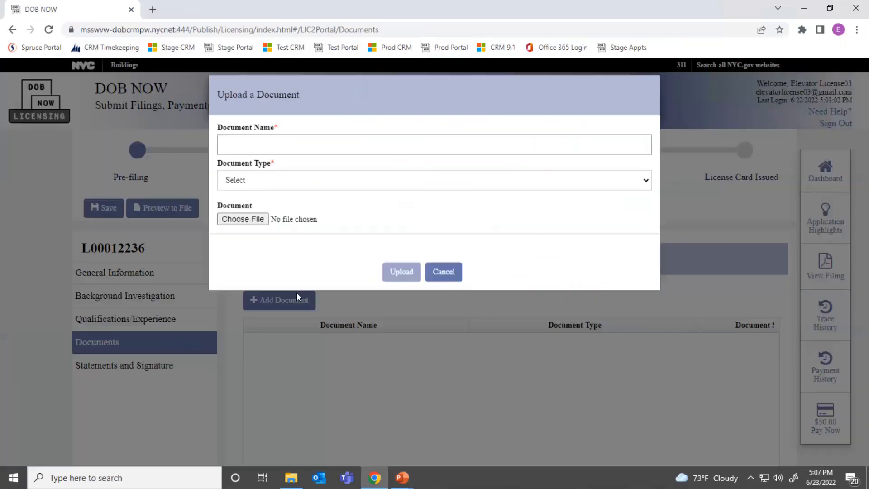
{"action": "left_click", "coordinate": [327, 184]}
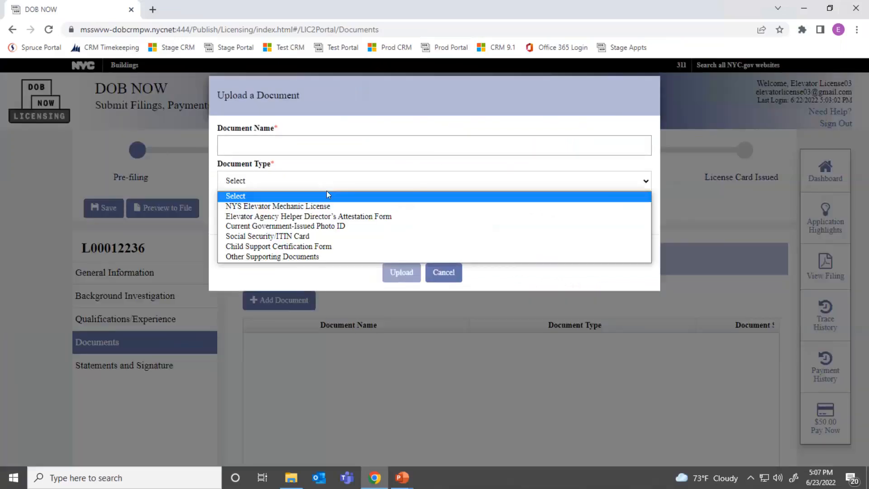
{"action": "left_click", "coordinate": [324, 227]}
{"action": "left_click", "coordinate": [267, 143]}
{"action": "type", "text": "ID"}
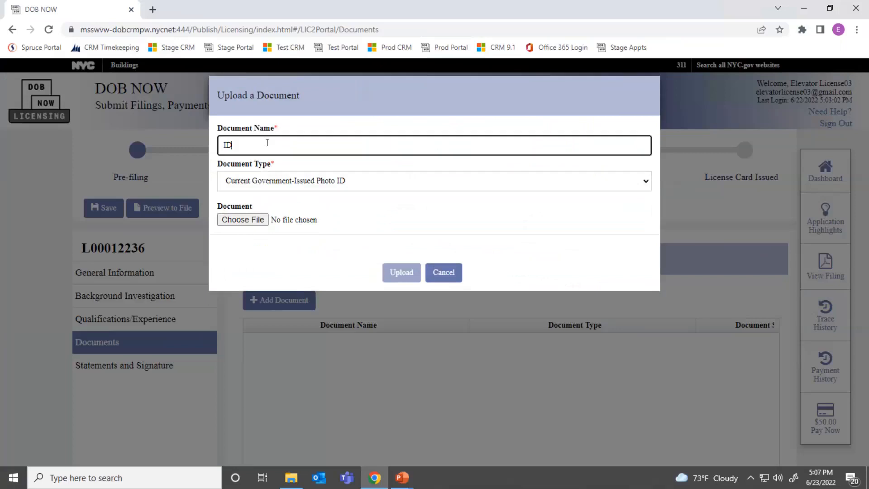
Step: Attach and upload the Test Document file, leaving the ID document Pending
{"action": "left_click", "coordinate": [243, 220]}
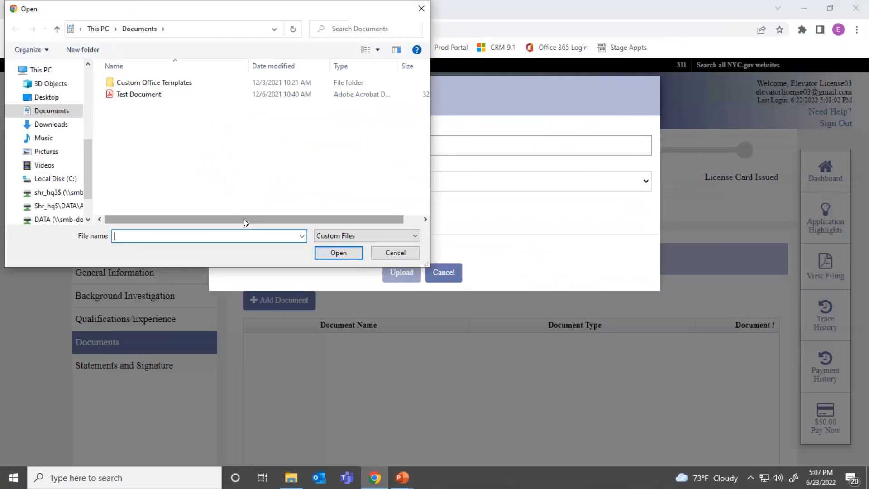
{"action": "left_click", "coordinate": [127, 96]}
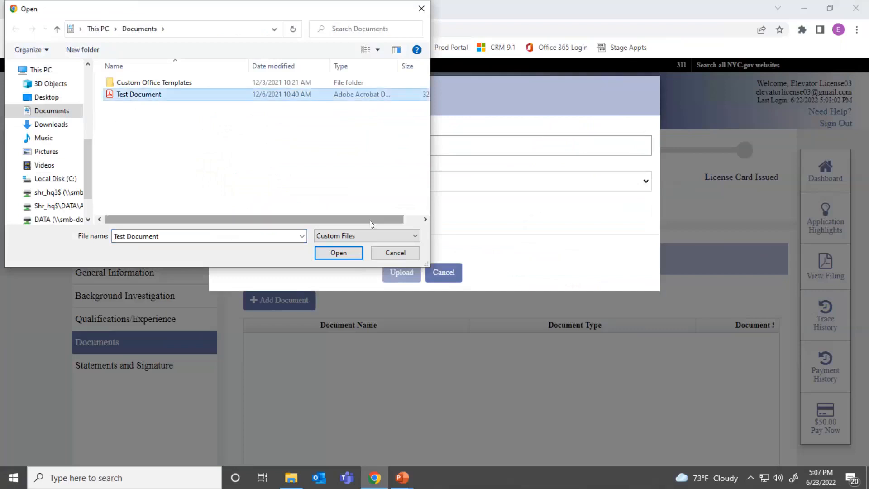
{"action": "left_click", "coordinate": [328, 255]}
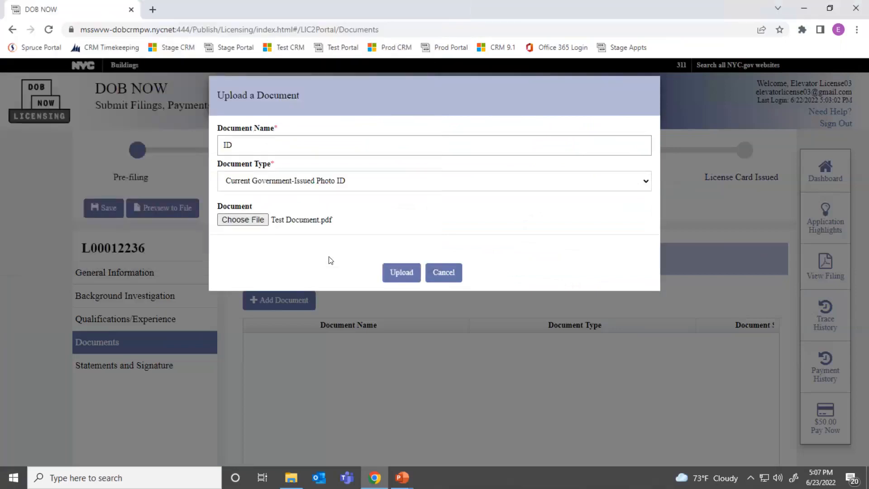
{"action": "left_click", "coordinate": [407, 271]}
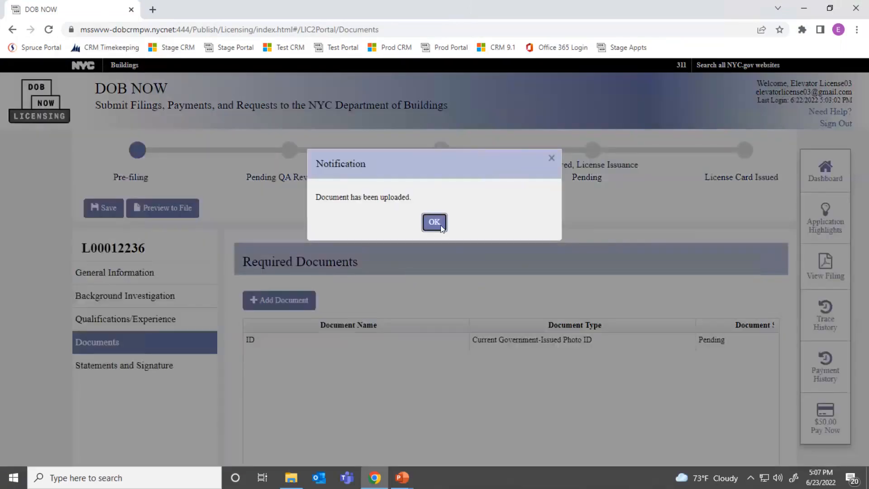
{"action": "left_click", "coordinate": [441, 227]}
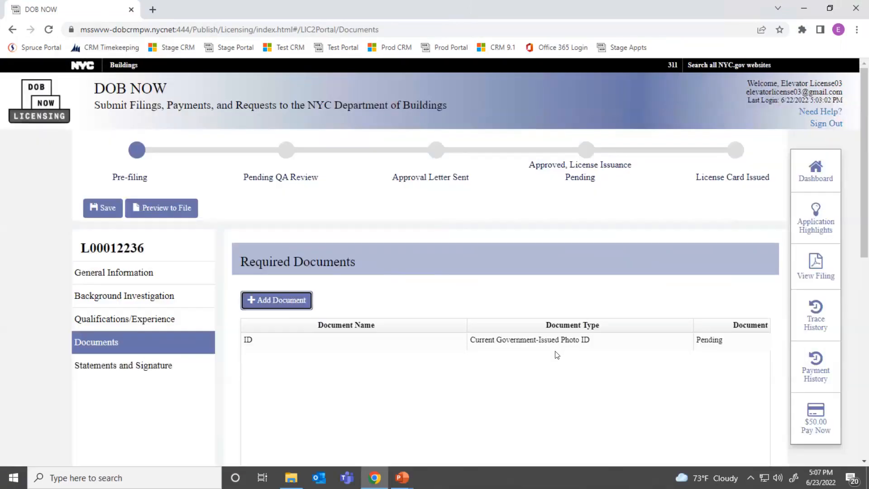
{"action": "scroll", "coordinate": [557, 354], "scroll_direction": "down", "scroll_amount": 3}
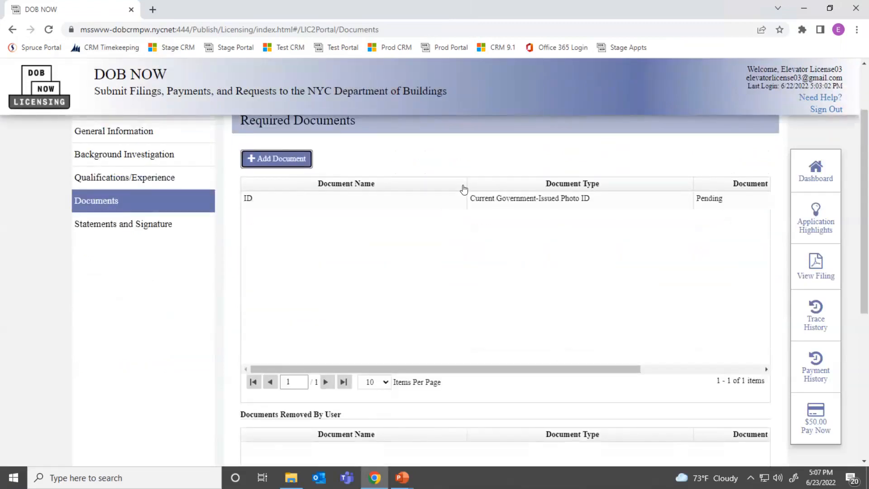
{"action": "left_click_drag", "start_coordinate": [545, 374], "coordinate": [699, 361]}
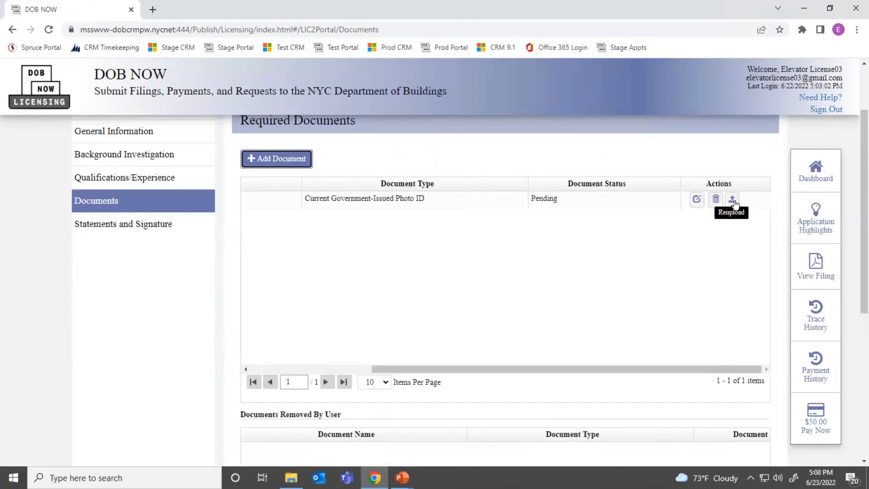
{"action": "key", "text": "alt+Tab"}
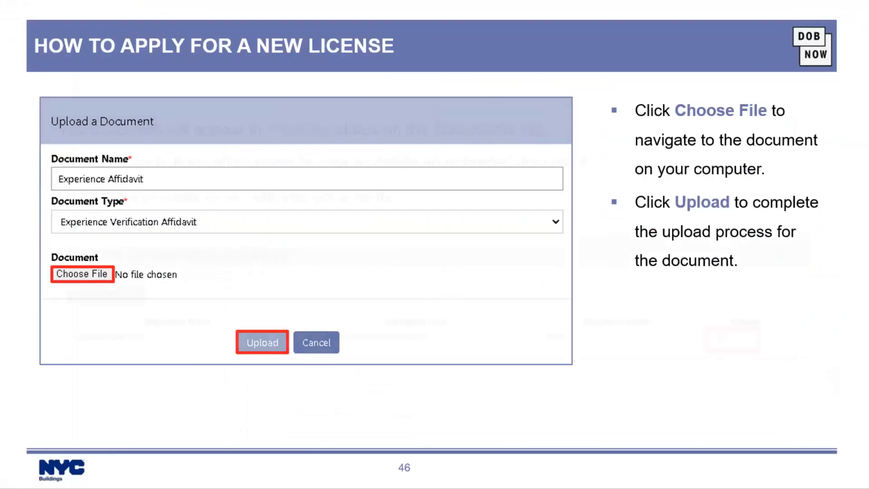
Step: Advance past the pending documents slide to slide 48 on signing under Statements & Signature
{"action": "key", "text": "Right"}
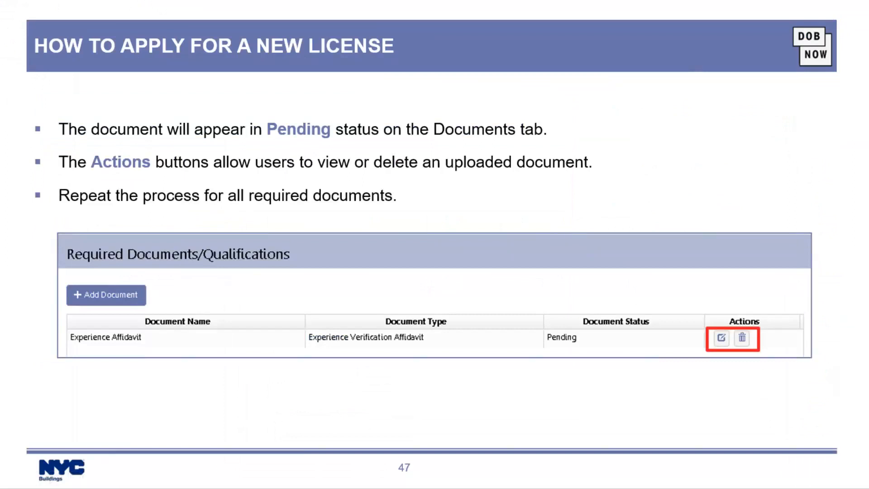
{"action": "key", "text": "Right"}
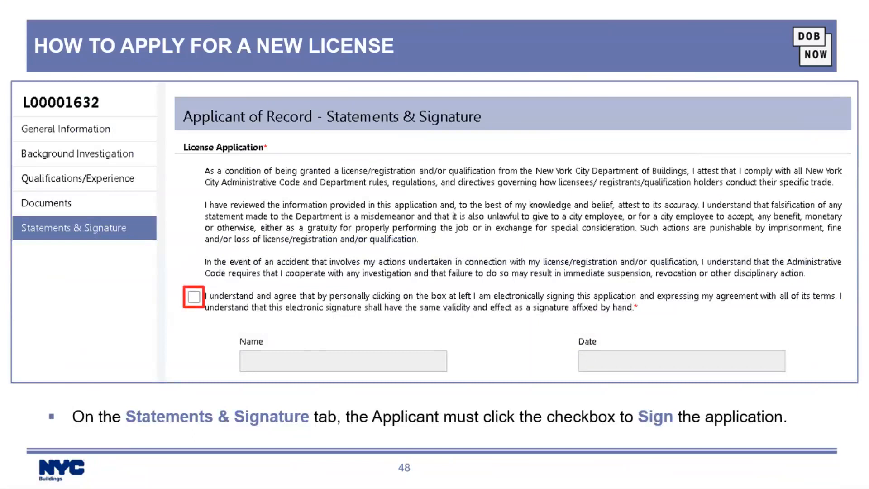
{"action": "key", "text": "alt+Tab"}
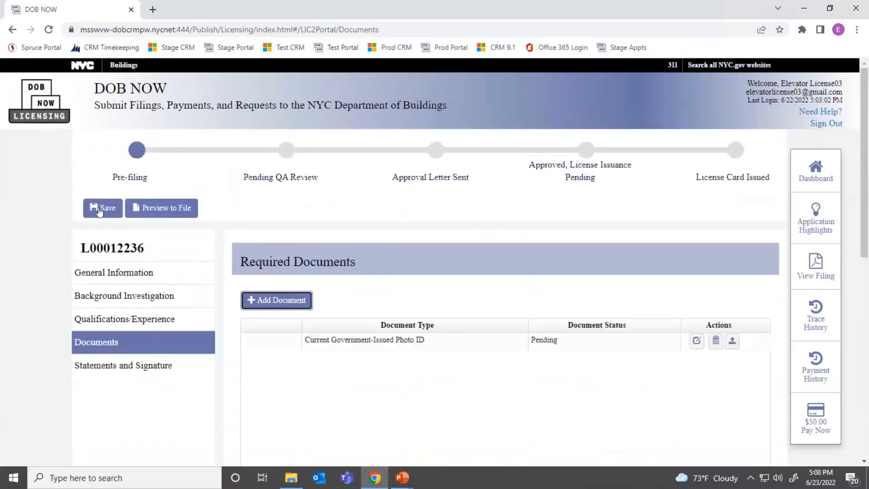
Step: Save the application, then tick the Statements and Signature agreement to sign electronically
{"action": "left_click", "coordinate": [100, 210]}
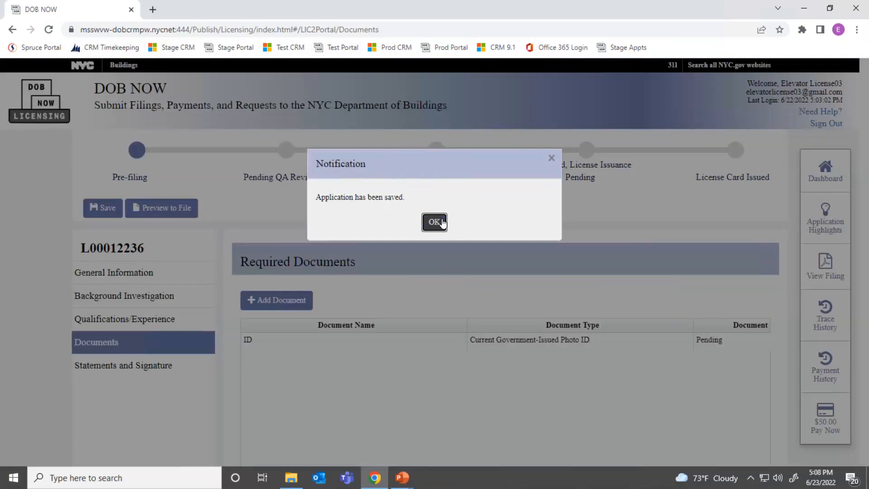
{"action": "left_click", "coordinate": [434, 223]}
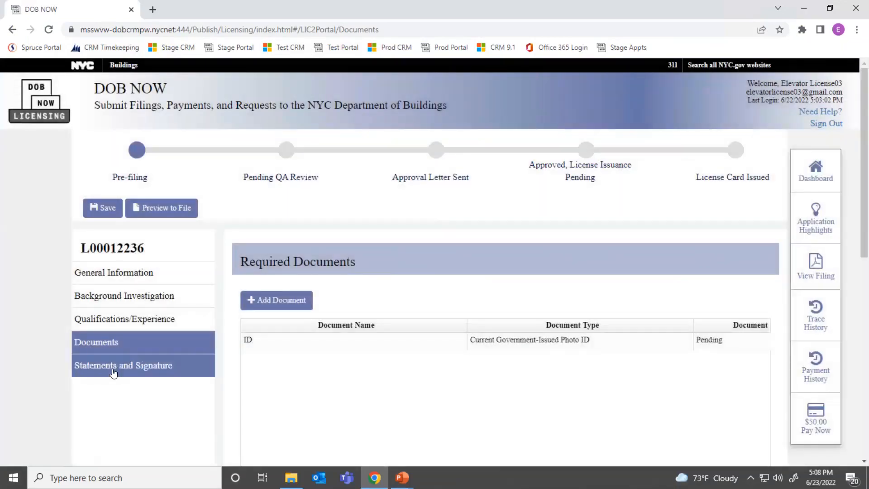
{"action": "left_click", "coordinate": [114, 372]}
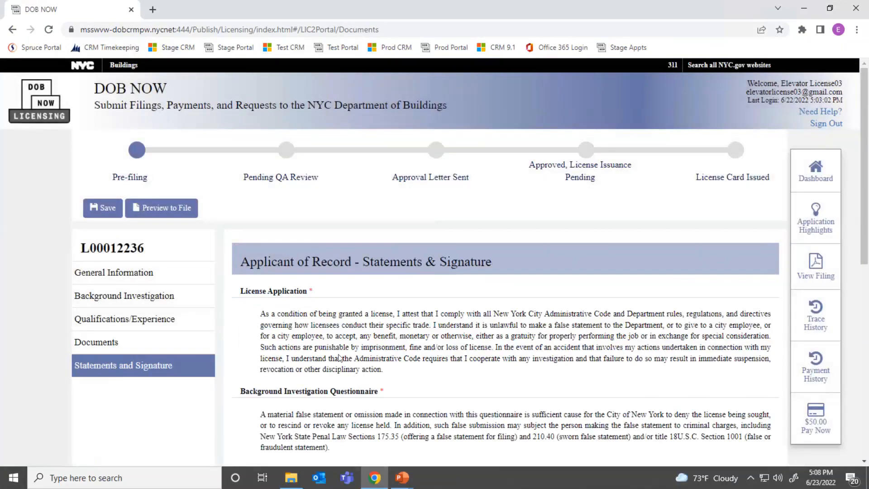
{"action": "scroll", "coordinate": [340, 358], "scroll_direction": "down", "scroll_amount": 3}
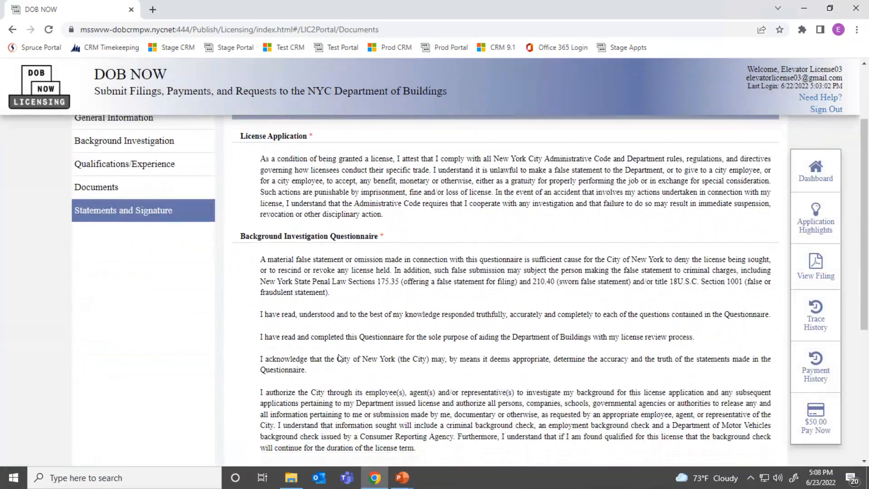
{"action": "scroll", "coordinate": [340, 358], "scroll_direction": "down", "scroll_amount": 3}
{"action": "left_click", "coordinate": [270, 341]}
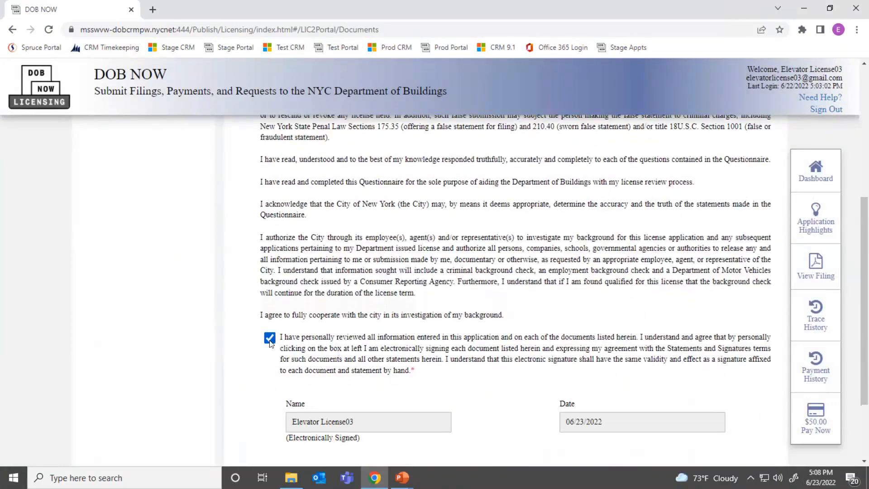
Step: Save the signed application, now dated 06/23/2022
{"action": "scroll", "coordinate": [270, 341], "scroll_direction": "down", "scroll_amount": 2}
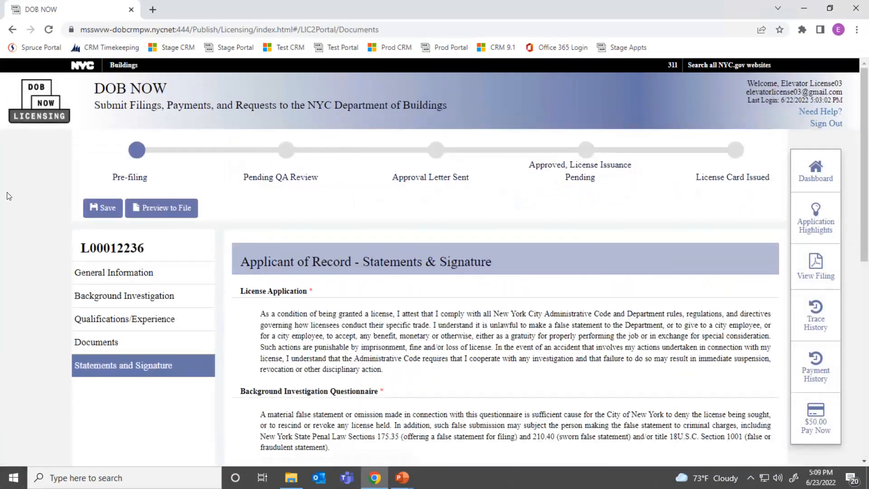
{"action": "left_click", "coordinate": [84, 213]}
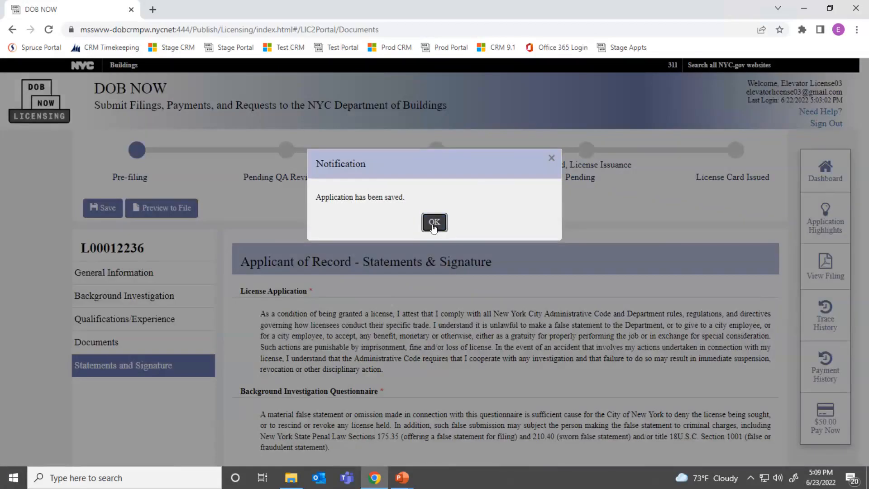
{"action": "left_click", "coordinate": [433, 226]}
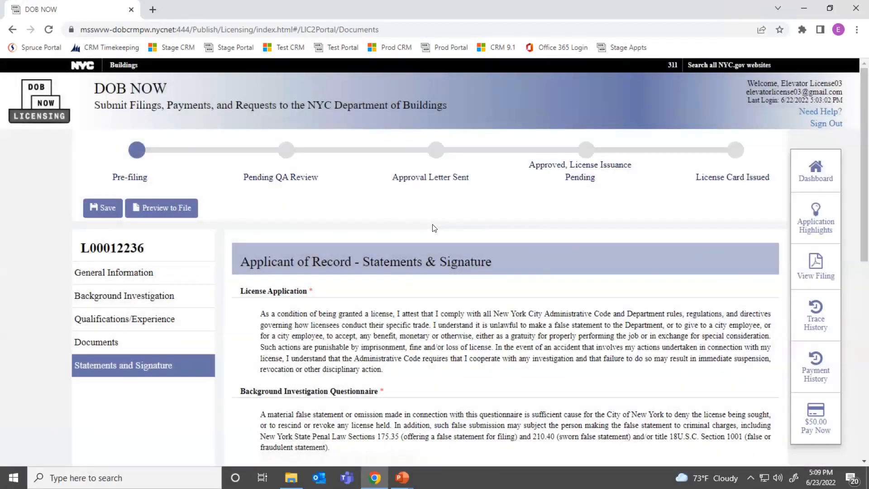
{"action": "key", "text": "alt+Tab"}
Step: Advance past the Service of Process by Email slide to slide 50 on Preview to File
{"action": "key", "text": "Right"}
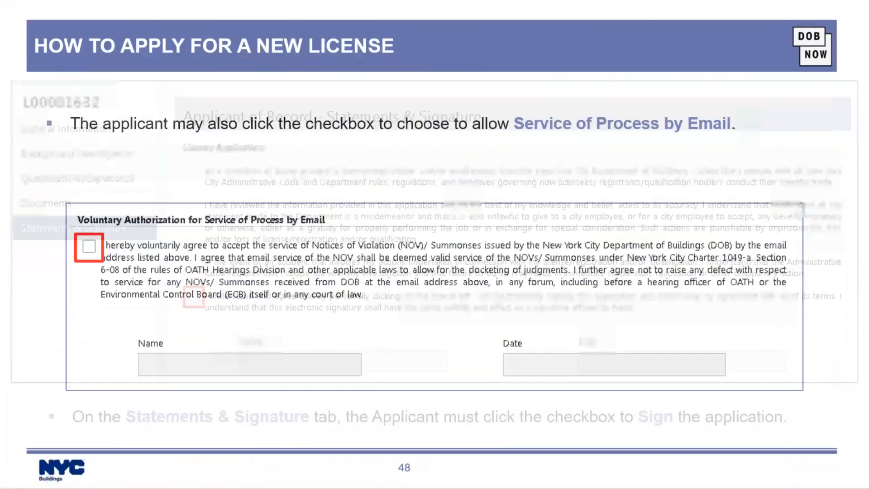
{"action": "key", "text": "Right"}
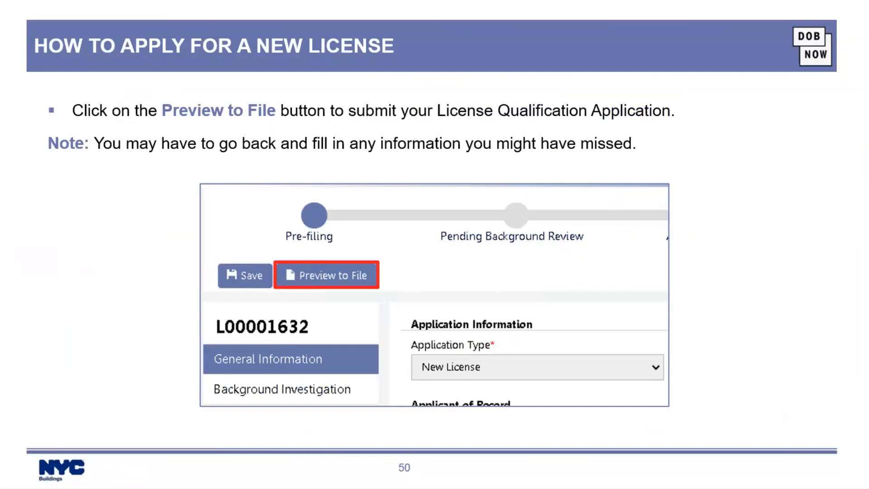
{"action": "key", "text": "alt+Tab"}
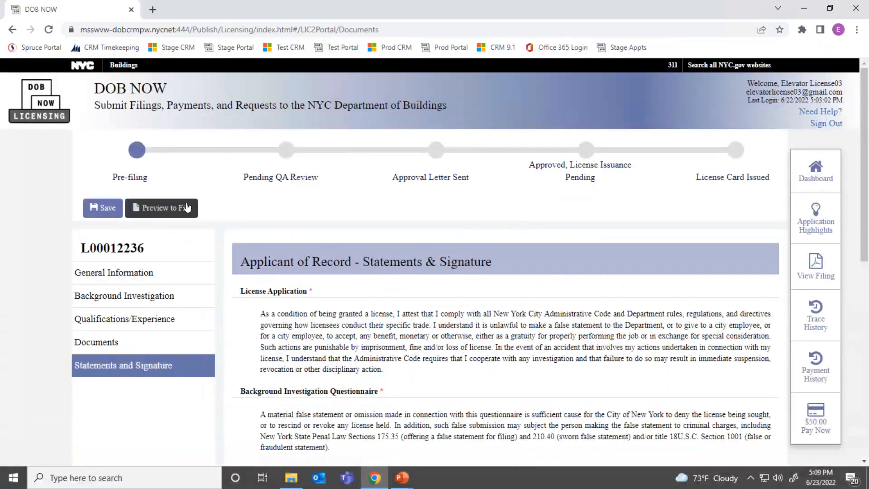
Step: Attempt Preview to File and acknowledge the $50.00 fee and four-missing-documents notice
{"action": "left_click", "coordinate": [187, 207]}
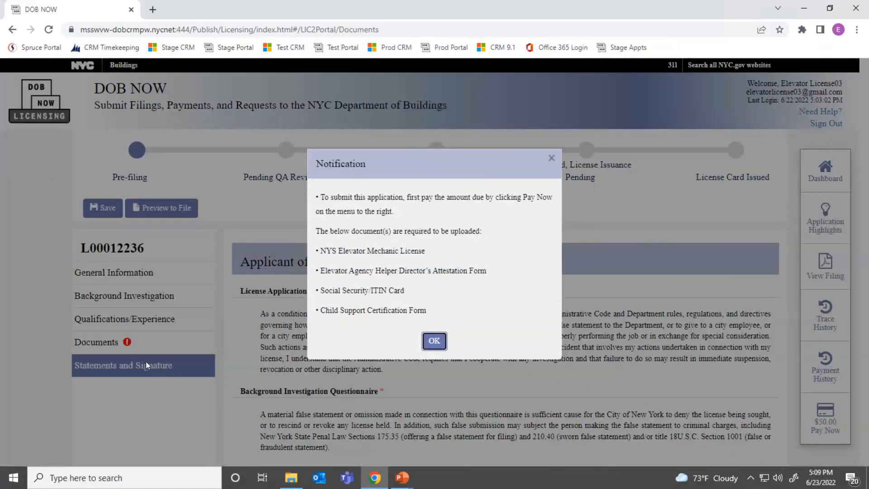
{"action": "left_click", "coordinate": [436, 343]}
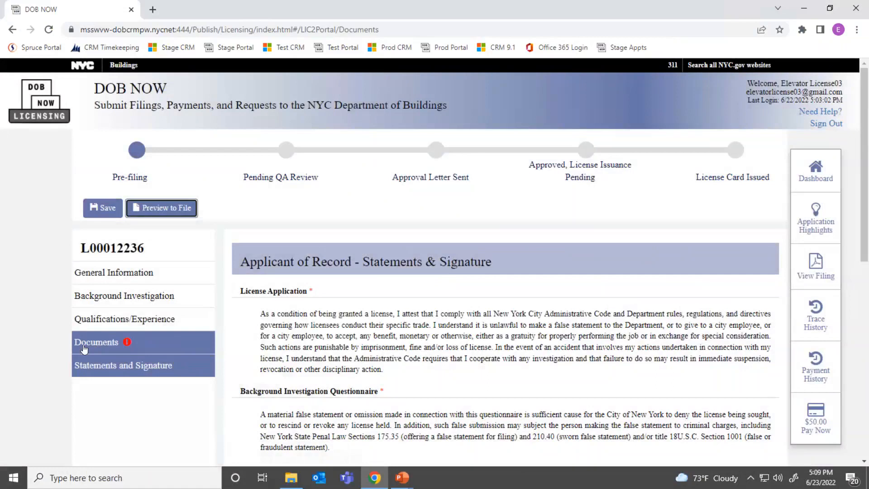
{"action": "key", "text": "alt+Tab"}
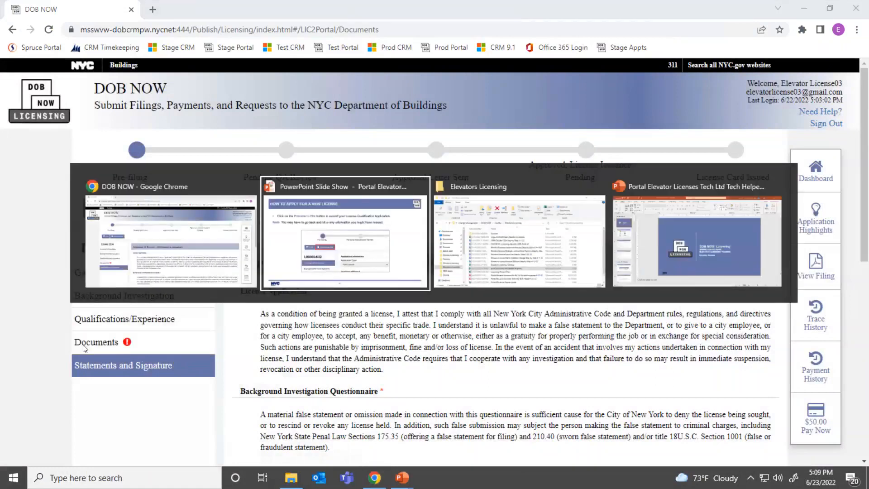
Step: Move through slide 51 on previewing and filing to the Getting the License title
{"action": "key", "text": "Right"}
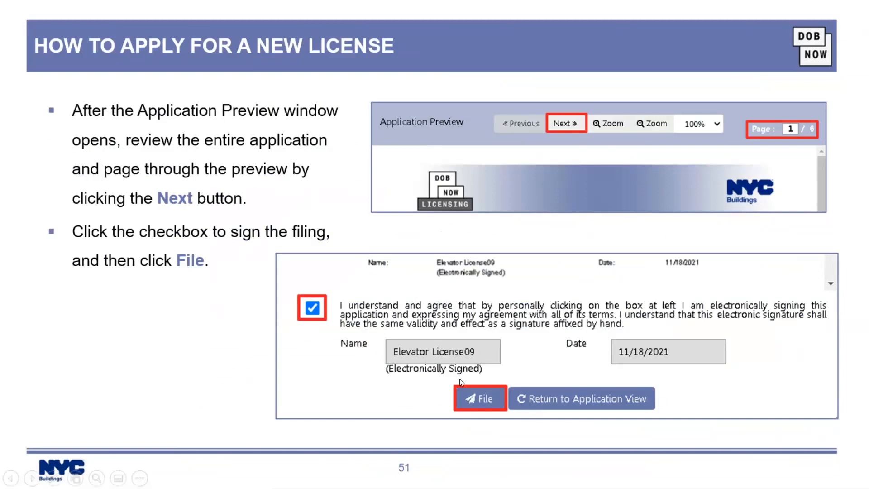
{"action": "left_click", "coordinate": [506, 435]}
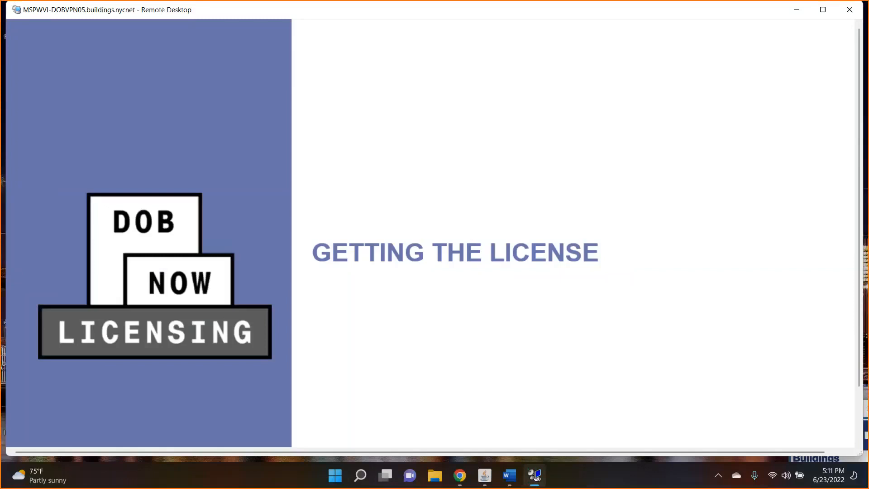
Step: Go full screen and revisit slide 51 through the slide 53 status bar steps
{"action": "double_click", "coordinate": [254, 17]}
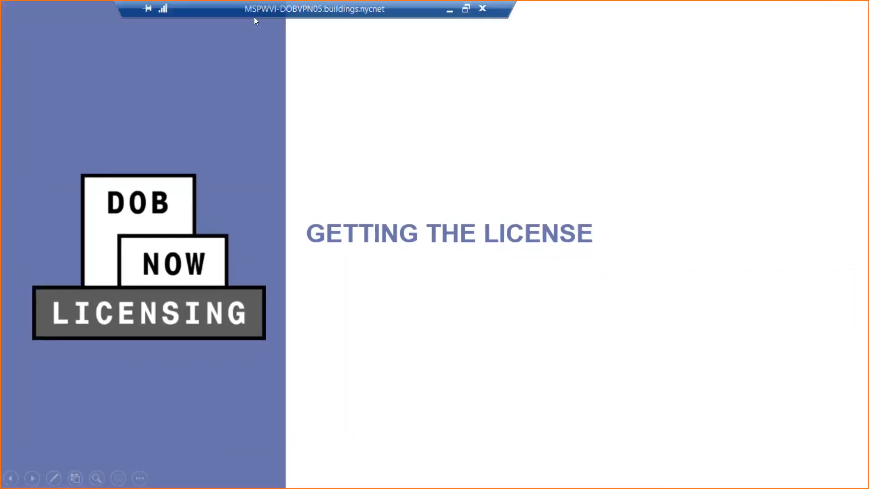
{"action": "key", "text": "Left"}
{"action": "key", "text": "Left"}
{"action": "key", "text": "Left"}
{"action": "key", "text": "Left"}
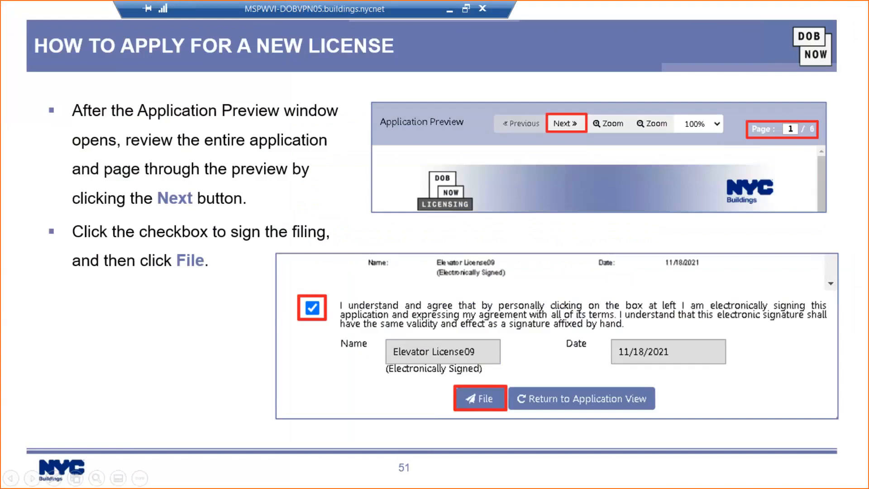
{"action": "key", "text": "Right"}
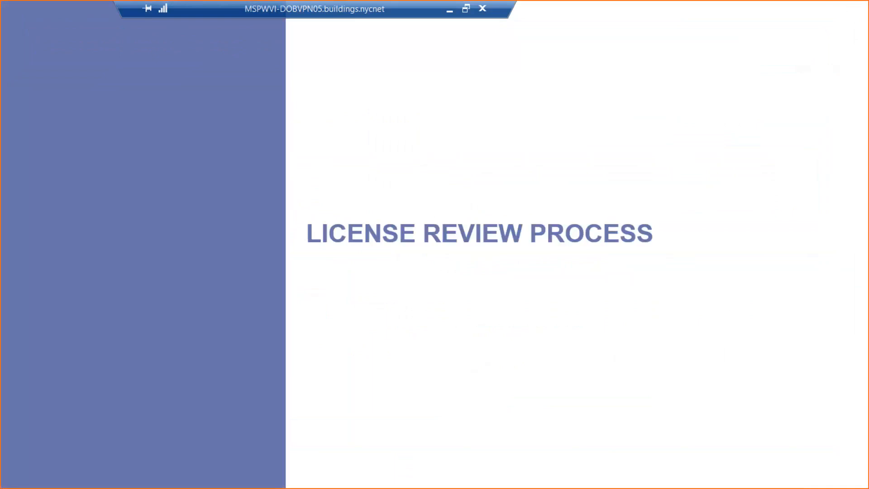
{"action": "key", "text": "Right"}
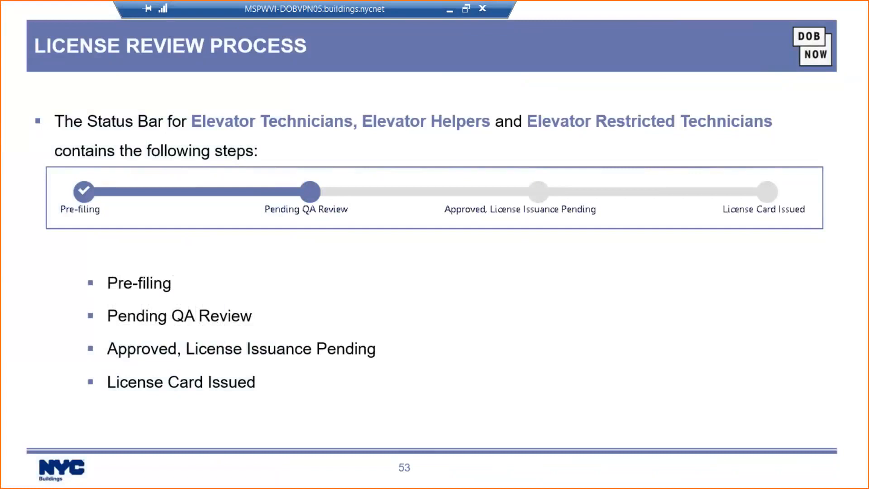
{"action": "key", "text": "Right"}
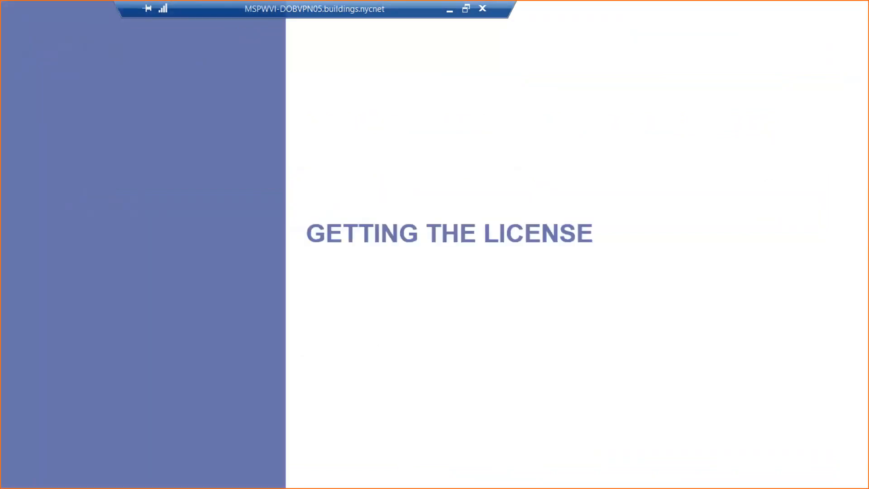
Step: Advance through the approval email and dashboard payment slides to slide 57's license card
{"action": "key", "text": "Right"}
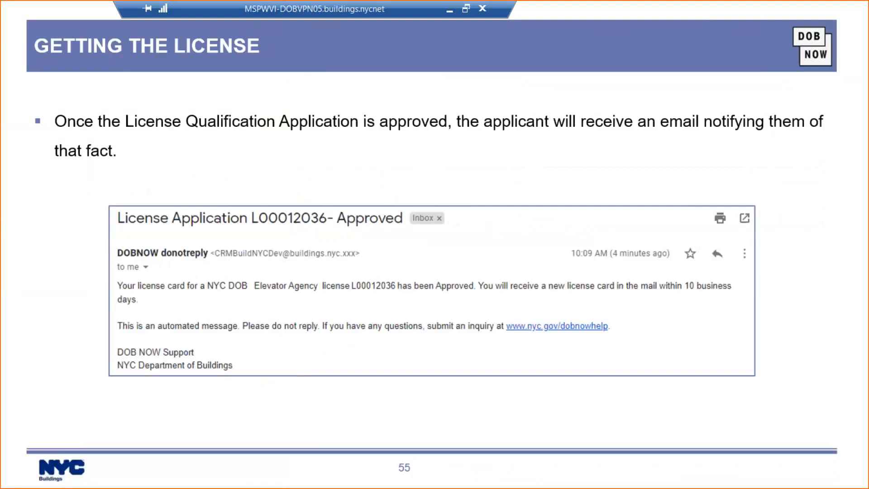
{"action": "key", "text": "Right"}
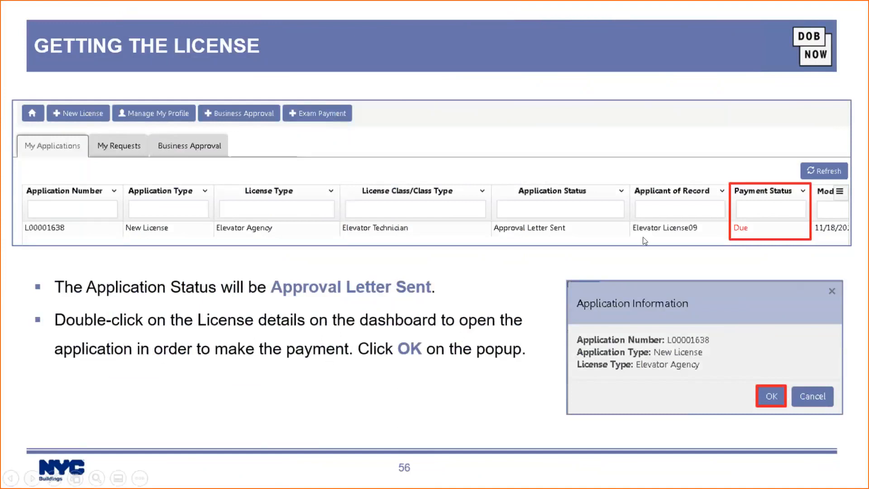
{"action": "left_click", "coordinate": [729, 234]}
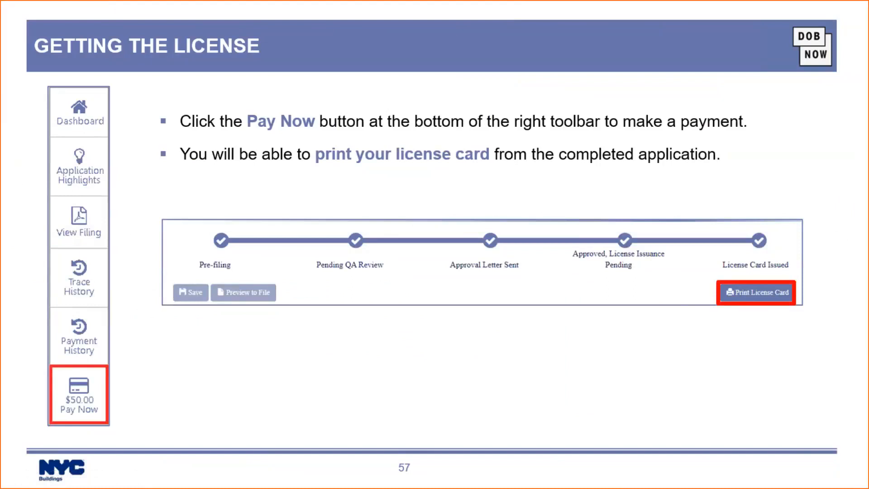
{"action": "key", "text": "Right"}
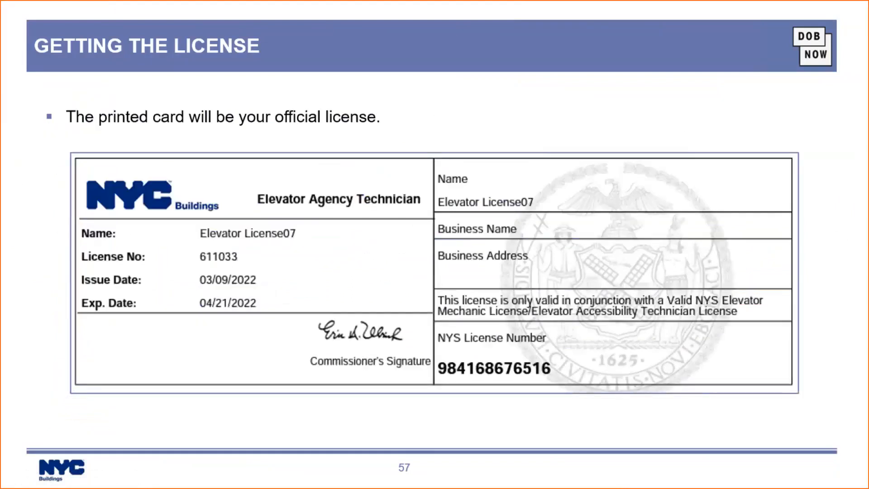
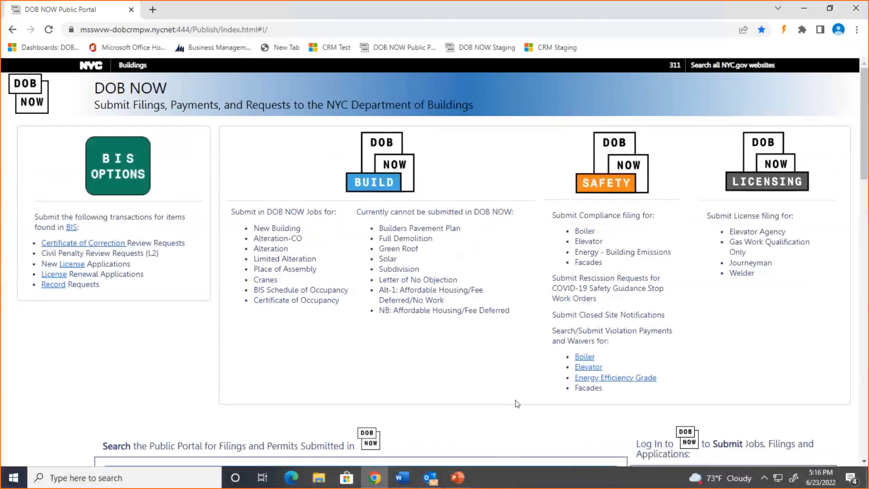
Step: Log in with the corrected saved elevator licensing e-mail and password, then enter DOB NOW Licensing
{"action": "scroll", "coordinate": [516, 402], "scroll_direction": "down", "scroll_amount": 6}
{"action": "left_click", "coordinate": [715, 258]}
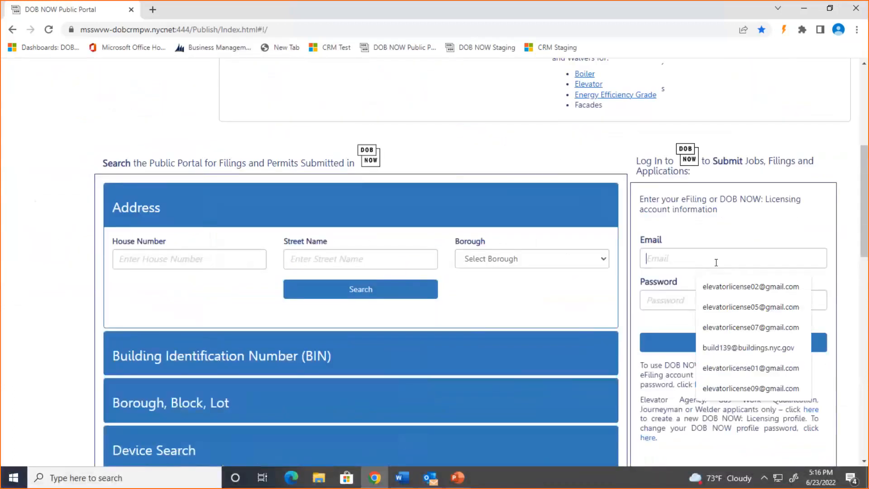
{"action": "left_click", "coordinate": [751, 288]}
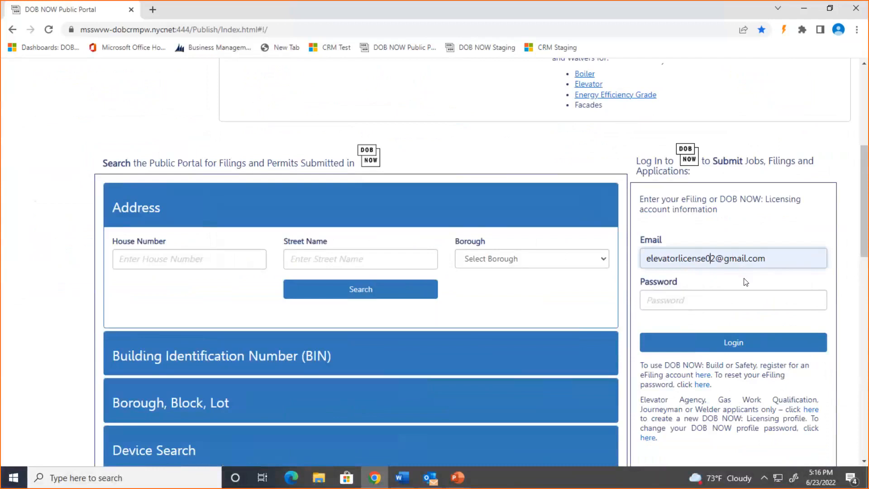
{"action": "key", "text": "BackSpace"}
{"action": "type", "text": "3"}
{"action": "key", "text": "Tab"}
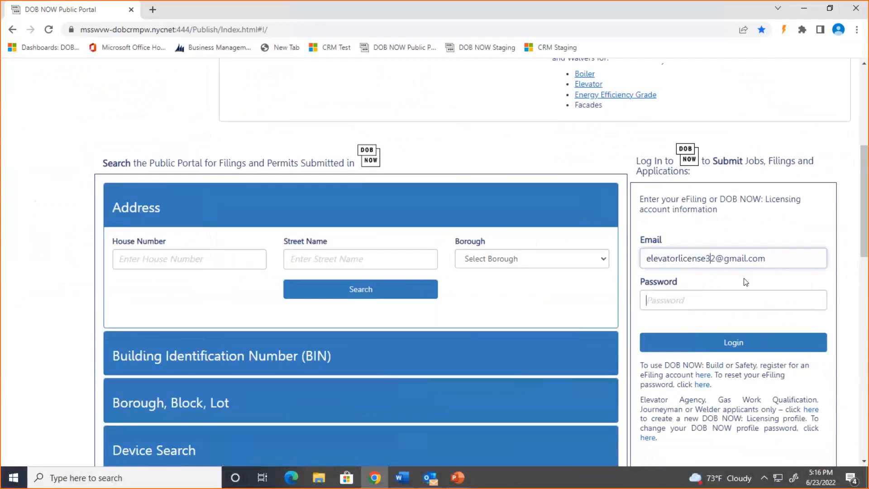
{"action": "type", "text": "***"}
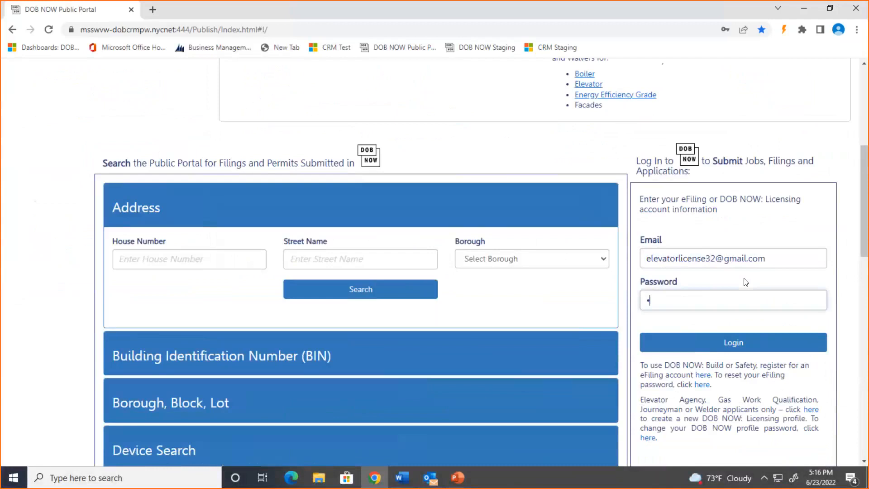
{"action": "type", "text": "*******"}
{"action": "key", "text": "Return"}
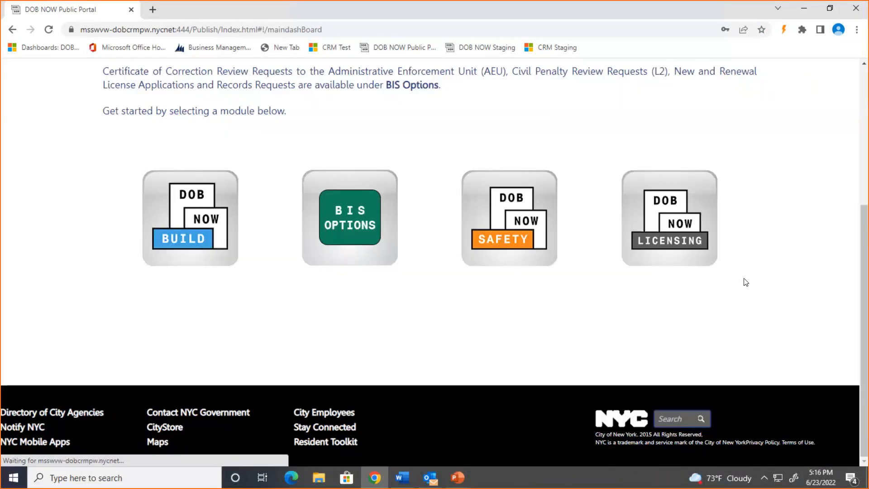
{"action": "left_click", "coordinate": [683, 186]}
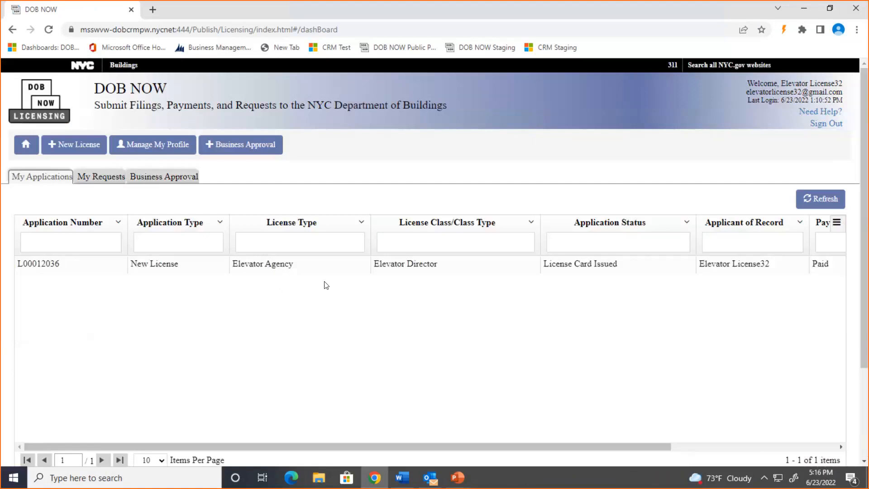
Step: Go to Manage My Profile > Manage License and start renewing the Elevator Agency license
{"action": "left_click", "coordinate": [177, 150]}
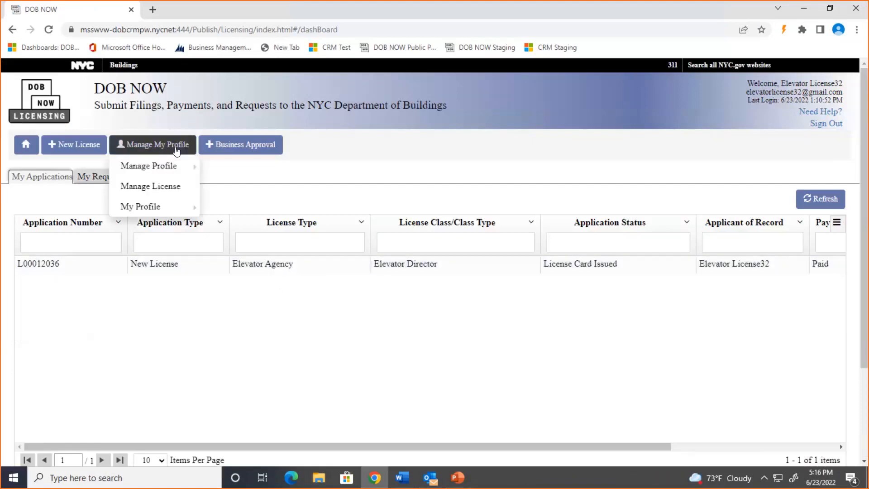
{"action": "left_click", "coordinate": [177, 191]}
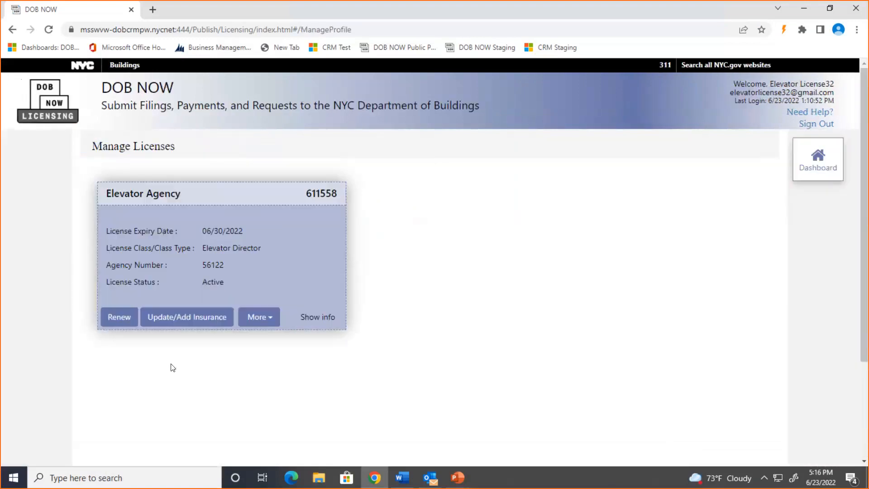
{"action": "left_click", "coordinate": [120, 319]}
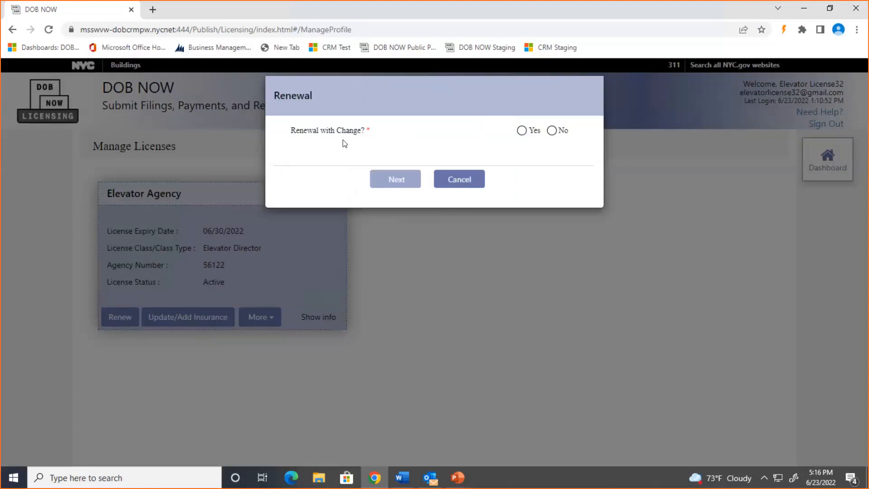
Step: Choose Yes for Renewal with Change, with Update Agency Information as the change
{"action": "left_click", "coordinate": [525, 131]}
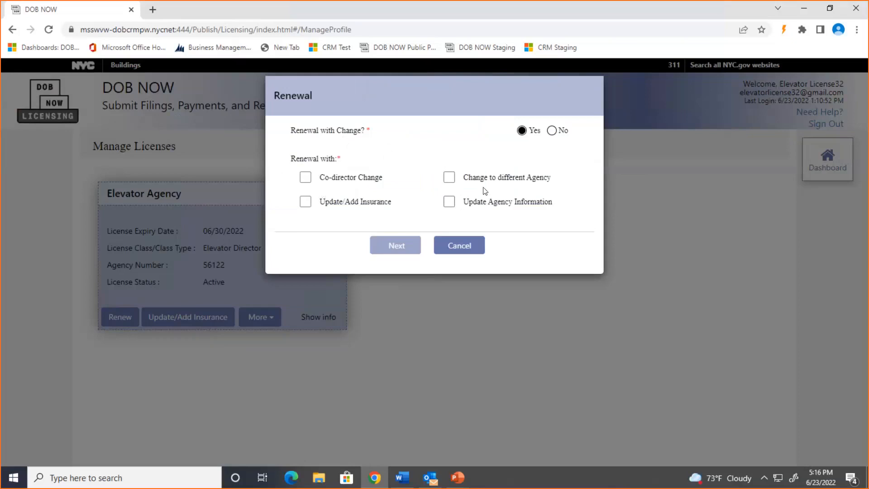
{"action": "left_click", "coordinate": [450, 202]}
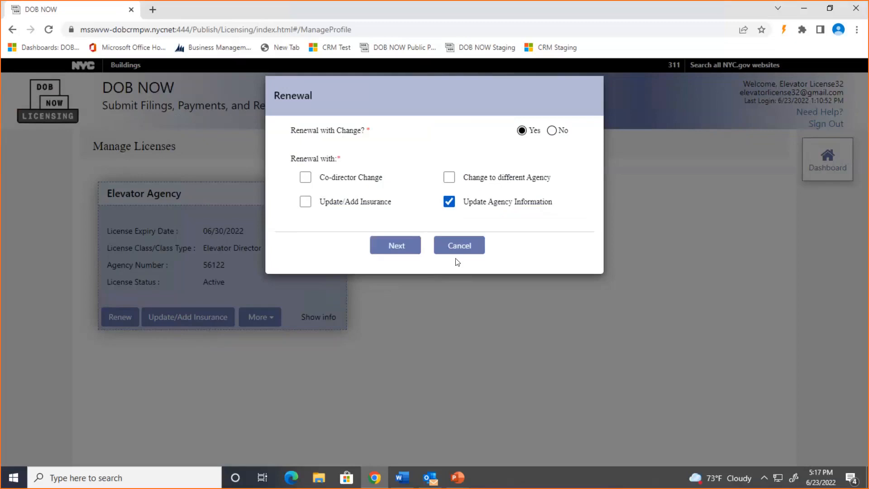
{"action": "left_click", "coordinate": [394, 245]}
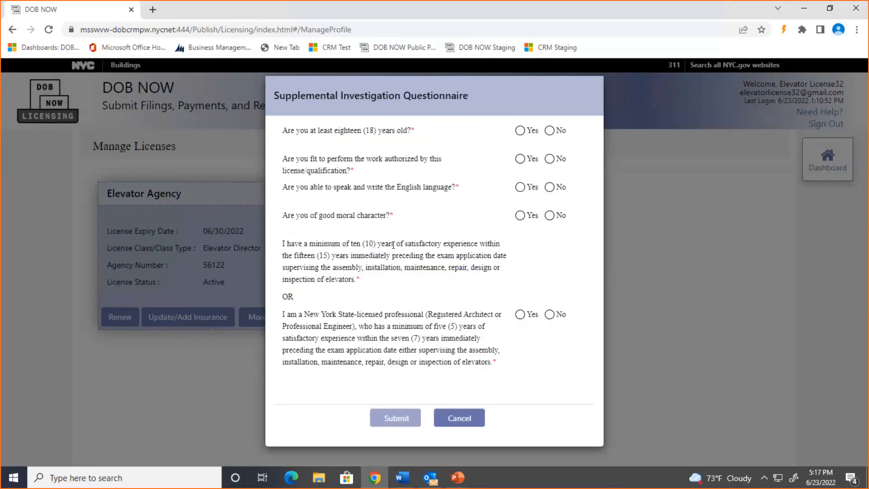
Step: Answer Yes to all five investigation questions and submit to open the renewal form
{"action": "left_click", "coordinate": [522, 136]}
{"action": "left_click", "coordinate": [523, 162]}
{"action": "left_click", "coordinate": [522, 188]}
{"action": "left_click", "coordinate": [520, 215]}
{"action": "left_click", "coordinate": [521, 314]}
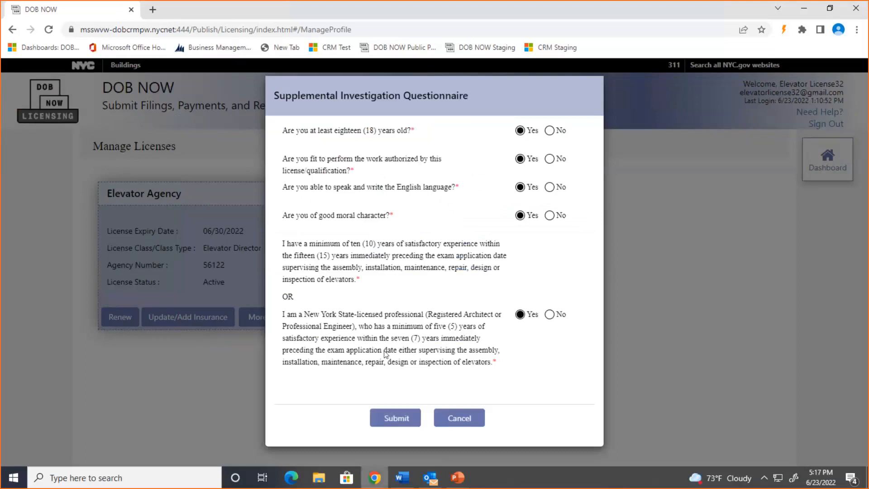
{"action": "left_click", "coordinate": [395, 417]}
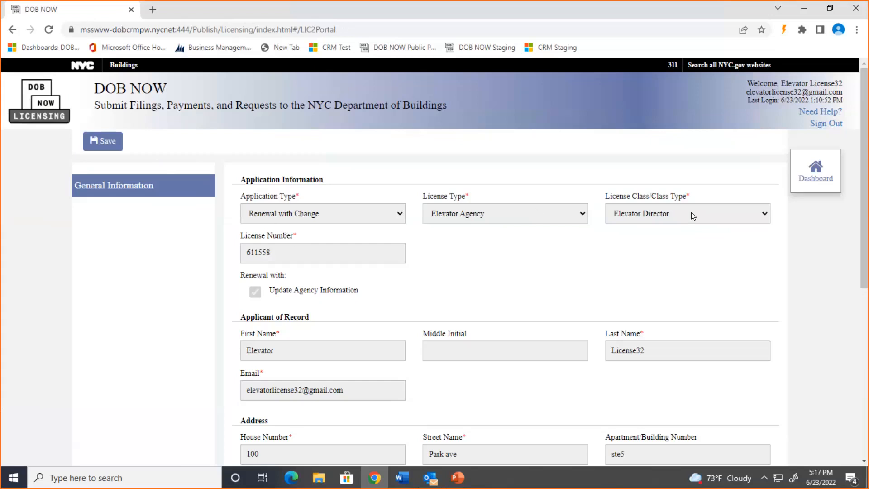
{"action": "scroll", "coordinate": [308, 342], "scroll_direction": "down", "scroll_amount": 3}
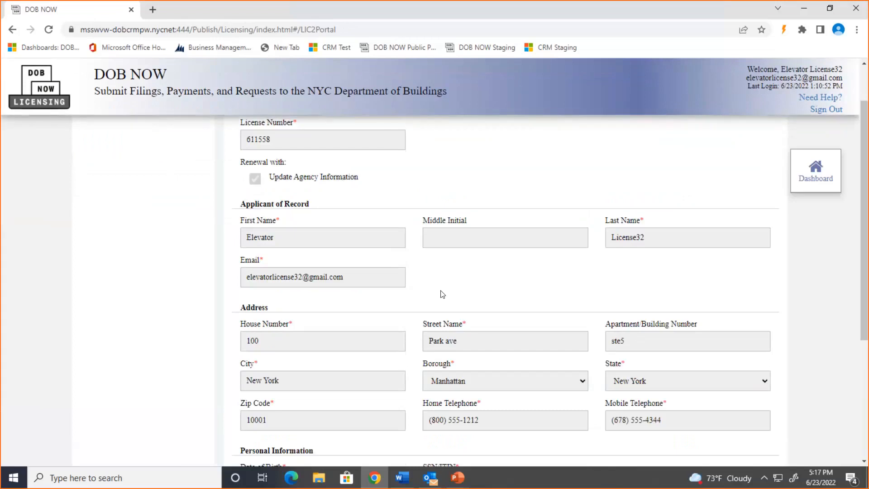
{"action": "scroll", "coordinate": [516, 261], "scroll_direction": "down", "scroll_amount": 3}
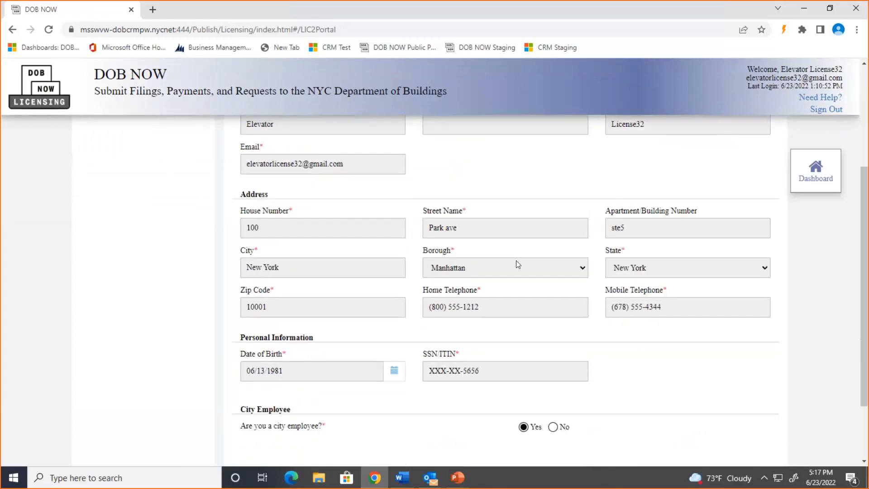
{"action": "scroll", "coordinate": [518, 264], "scroll_direction": "down", "scroll_amount": 2}
{"action": "scroll", "coordinate": [518, 264], "scroll_direction": "up", "scroll_amount": 5}
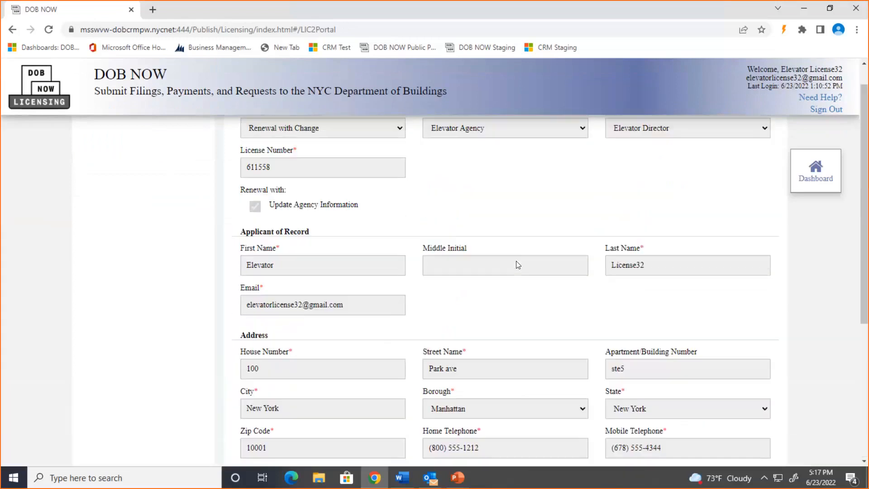
{"action": "scroll", "coordinate": [518, 265], "scroll_direction": "up", "scroll_amount": 2}
{"action": "scroll", "coordinate": [518, 265], "scroll_direction": "down", "scroll_amount": 3}
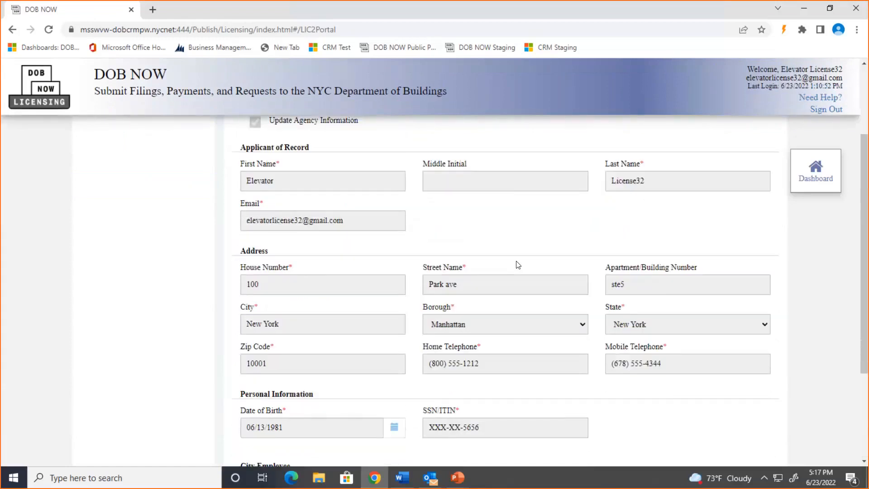
{"action": "scroll", "coordinate": [518, 265], "scroll_direction": "down", "scroll_amount": 1}
{"action": "scroll", "coordinate": [518, 265], "scroll_direction": "down", "scroll_amount": 2}
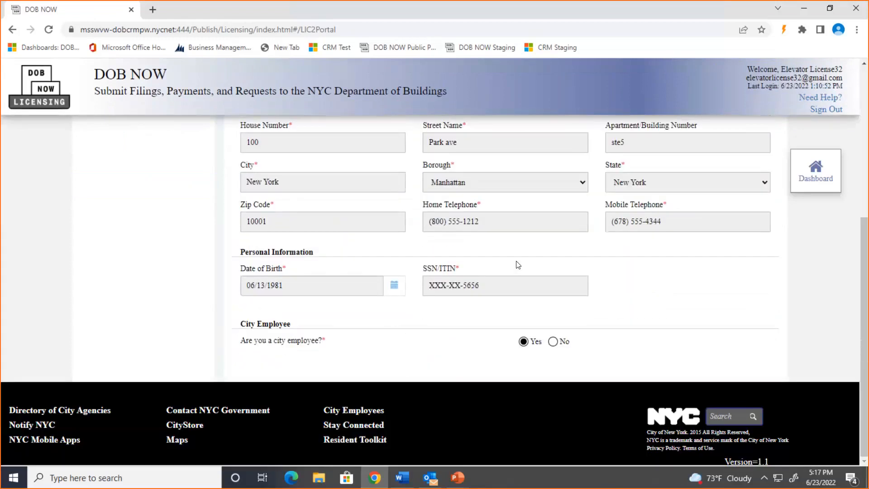
{"action": "scroll", "coordinate": [467, 311], "scroll_direction": "up", "scroll_amount": 6}
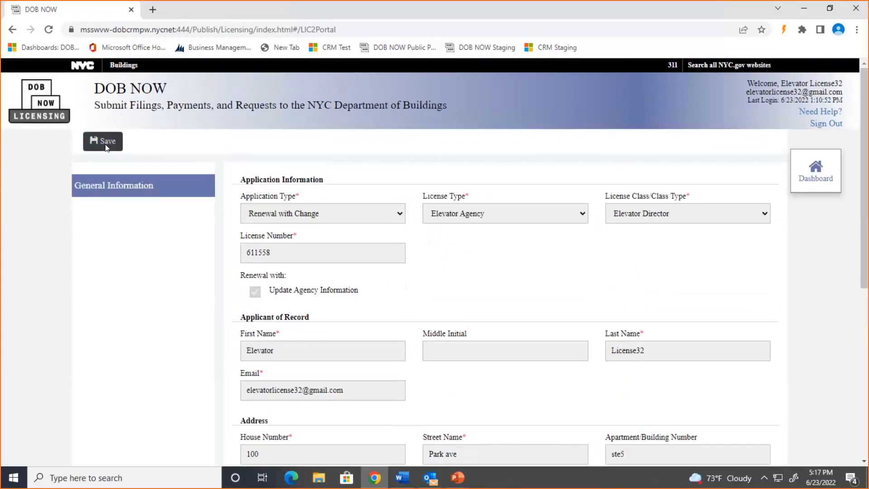
{"action": "left_click", "coordinate": [107, 148]}
{"action": "left_click", "coordinate": [539, 187]}
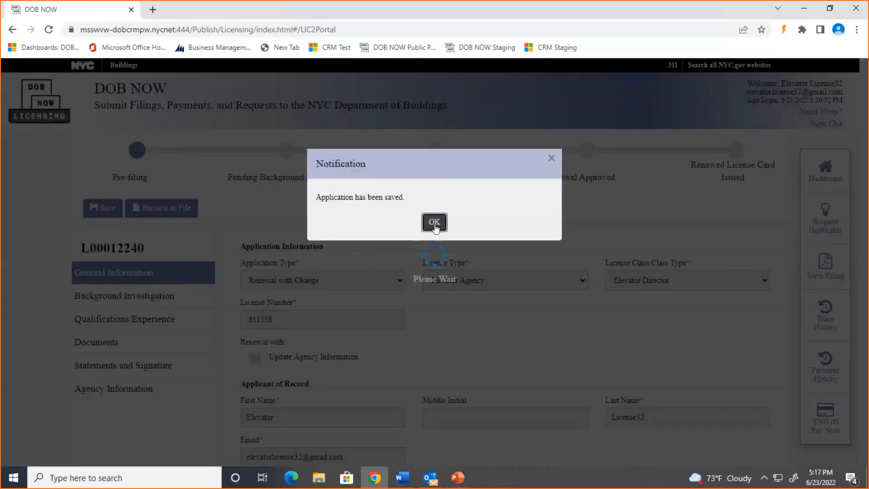
{"action": "left_click", "coordinate": [435, 223]}
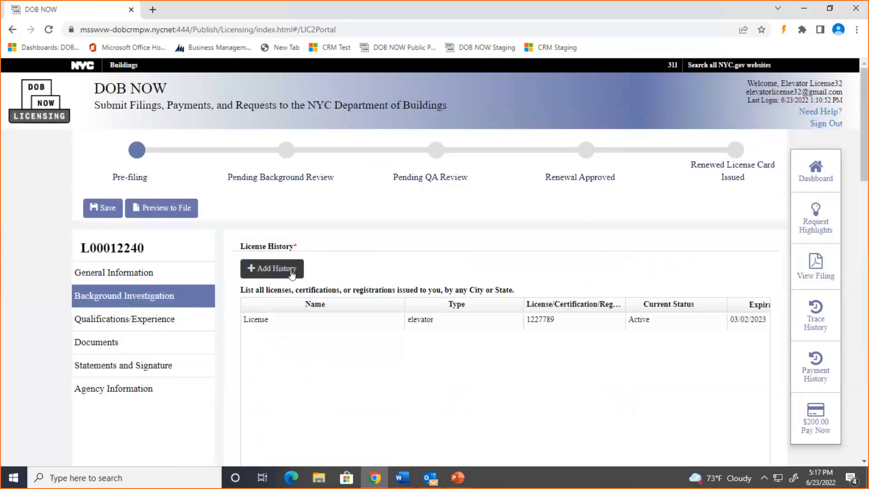
Step: Step through Qualifications/Experience, Documents and Statements and Signature, ending on Agency Information
{"action": "left_click", "coordinate": [176, 319]}
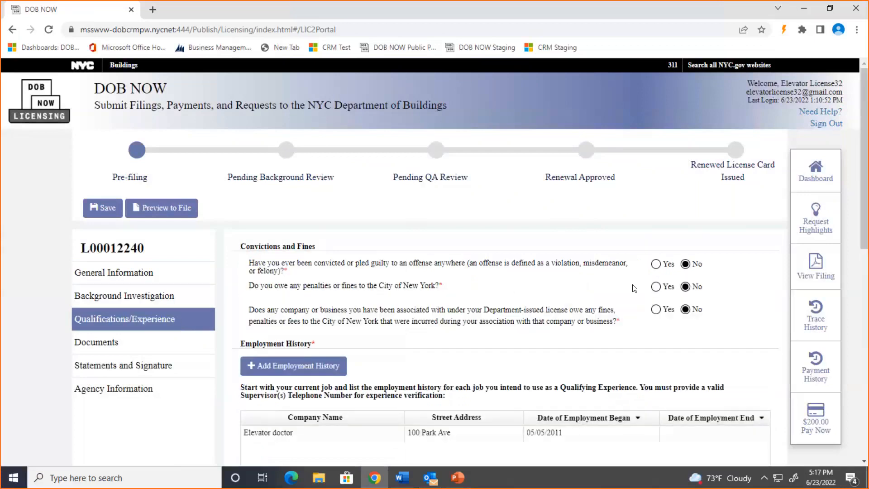
{"action": "scroll", "coordinate": [631, 292], "scroll_direction": "down", "scroll_amount": 3}
{"action": "scroll", "coordinate": [632, 292], "scroll_direction": "up", "scroll_amount": 2}
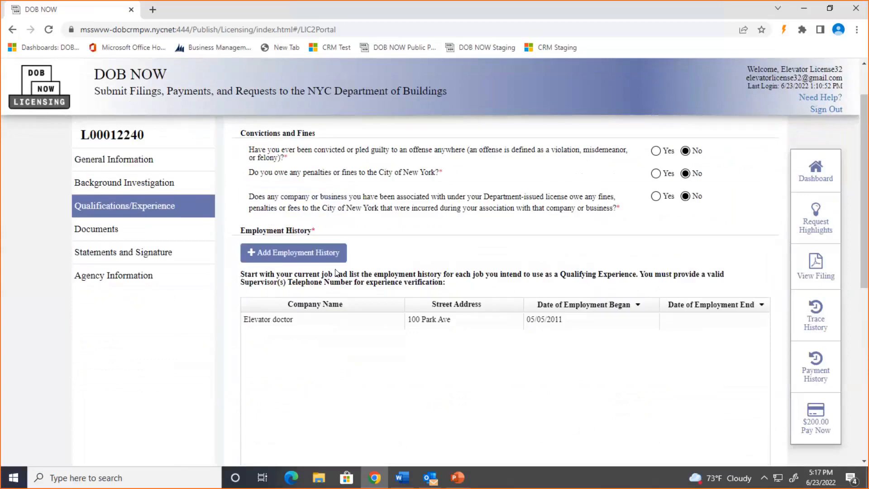
{"action": "left_click", "coordinate": [148, 231]}
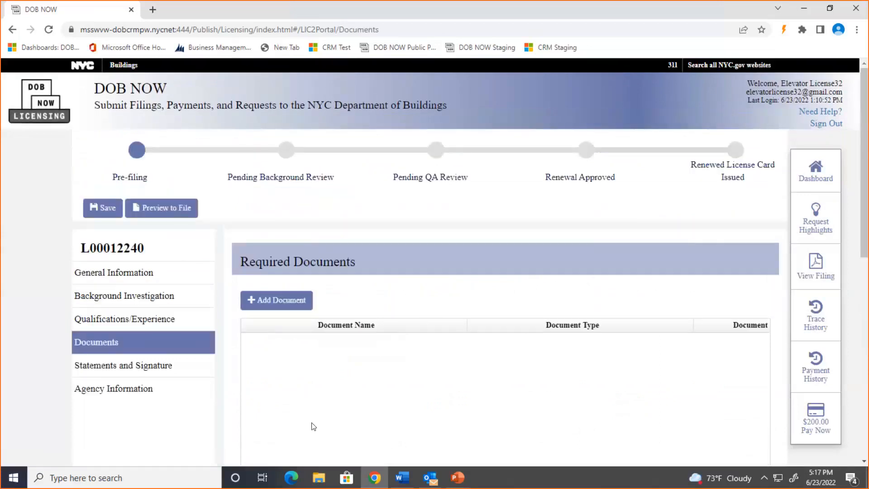
{"action": "left_click", "coordinate": [133, 373]}
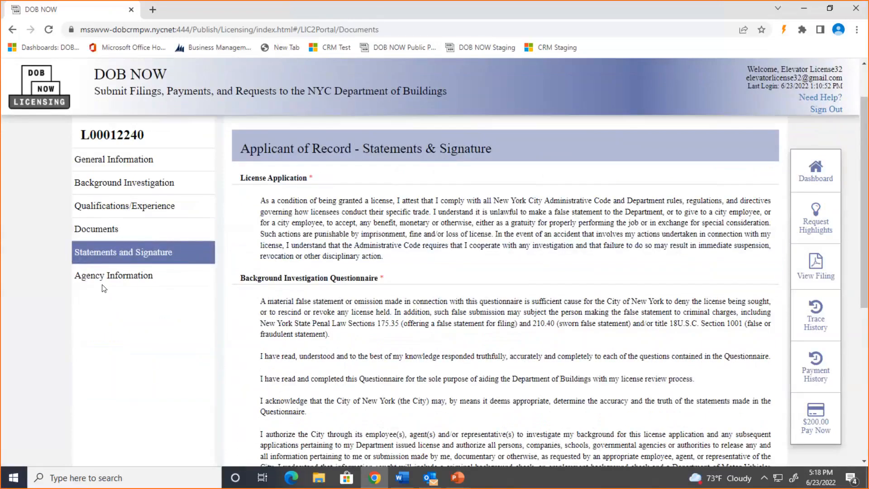
{"action": "left_click", "coordinate": [131, 388]}
{"action": "scroll", "coordinate": [507, 266], "scroll_direction": "down", "scroll_amount": 2}
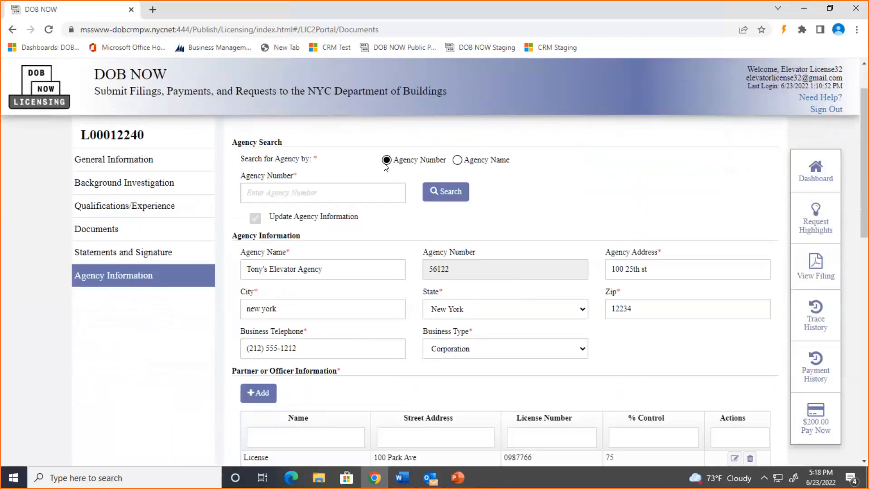
Step: Search by agency number 55771 and add Elevator Training Corp as the agency
{"action": "left_click", "coordinate": [457, 161]}
{"action": "left_click", "coordinate": [387, 161]}
{"action": "left_click", "coordinate": [317, 195]}
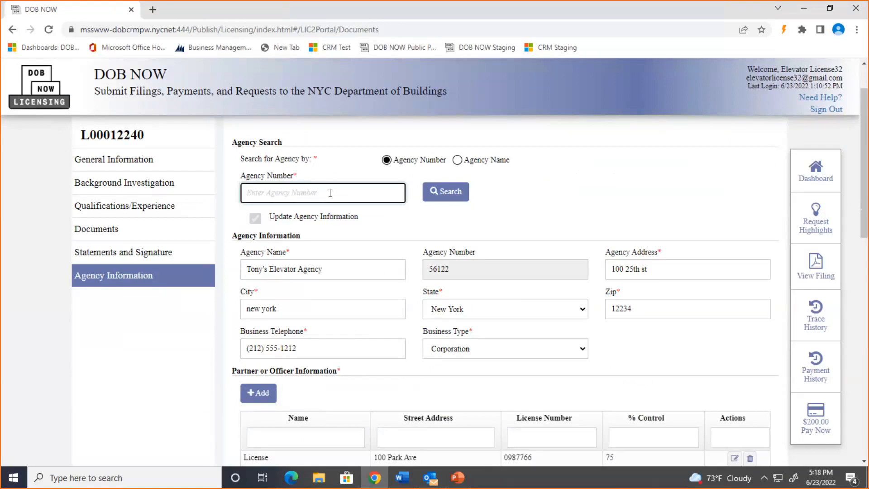
{"action": "type", "text": "55771"}
{"action": "left_click", "coordinate": [446, 192]}
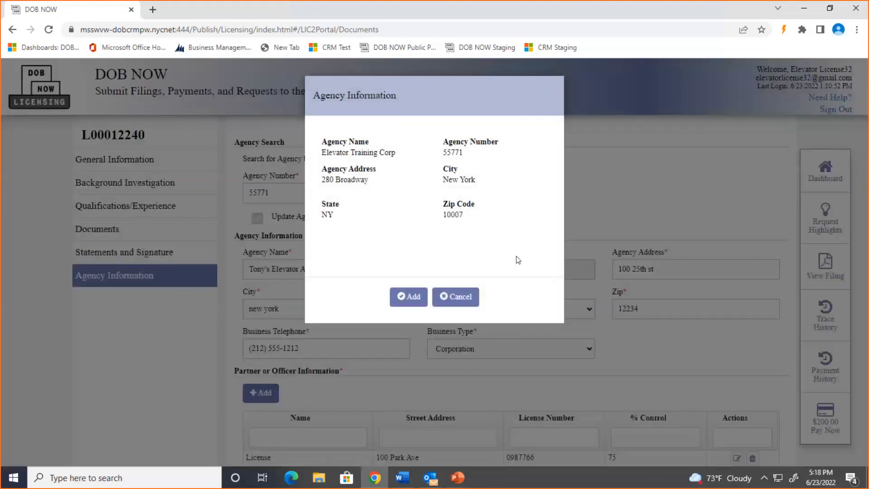
{"action": "left_click", "coordinate": [409, 299]}
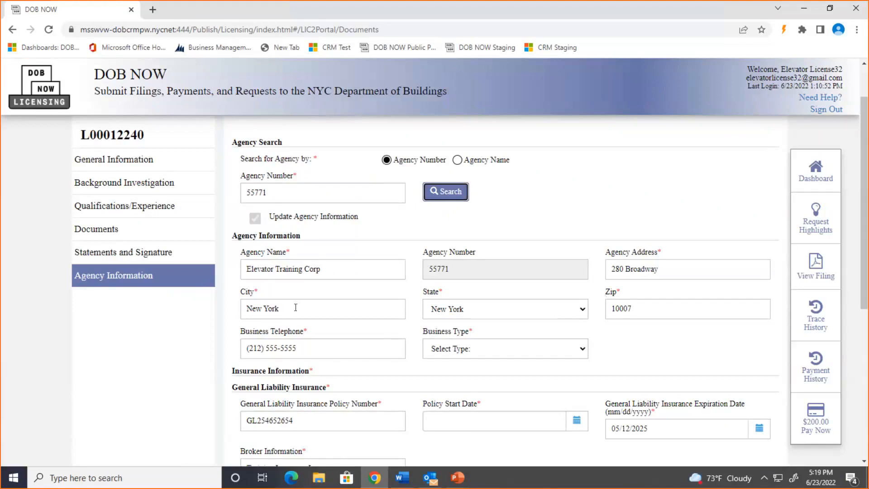
Step: Set Workers' Compensation Insurance waived to Yes
{"action": "left_click", "coordinate": [568, 353]}
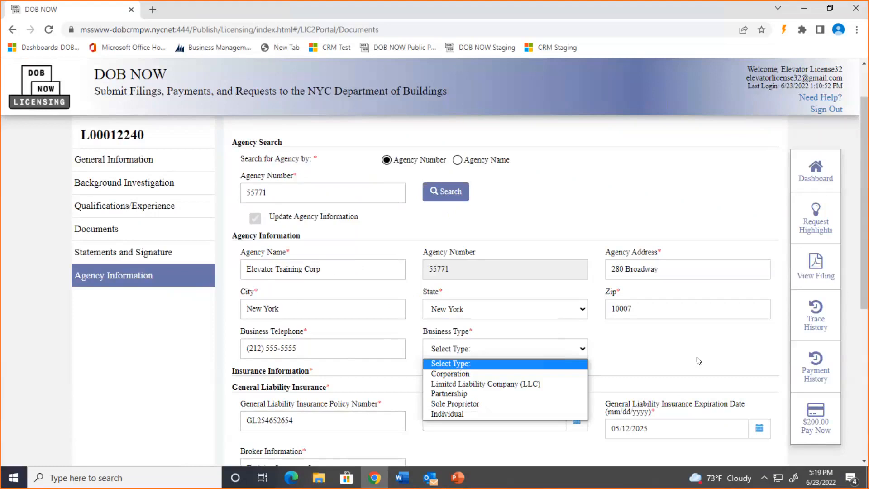
{"action": "left_click", "coordinate": [566, 350]}
{"action": "scroll", "coordinate": [584, 356], "scroll_direction": "down", "scroll_amount": 3}
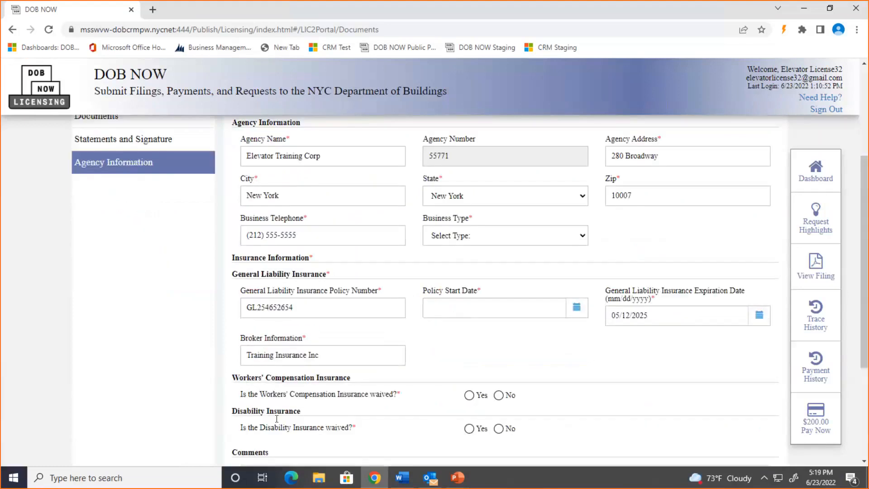
{"action": "scroll", "coordinate": [434, 382], "scroll_direction": "down", "scroll_amount": 3}
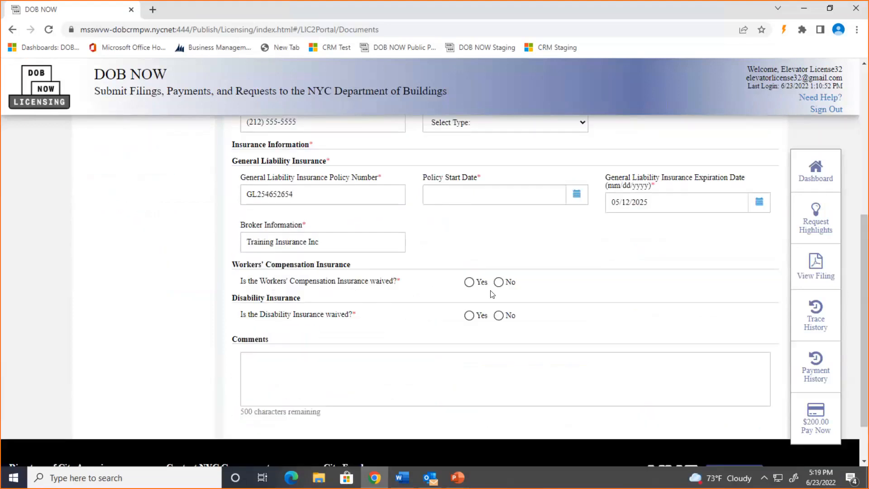
{"action": "left_click", "coordinate": [500, 282]}
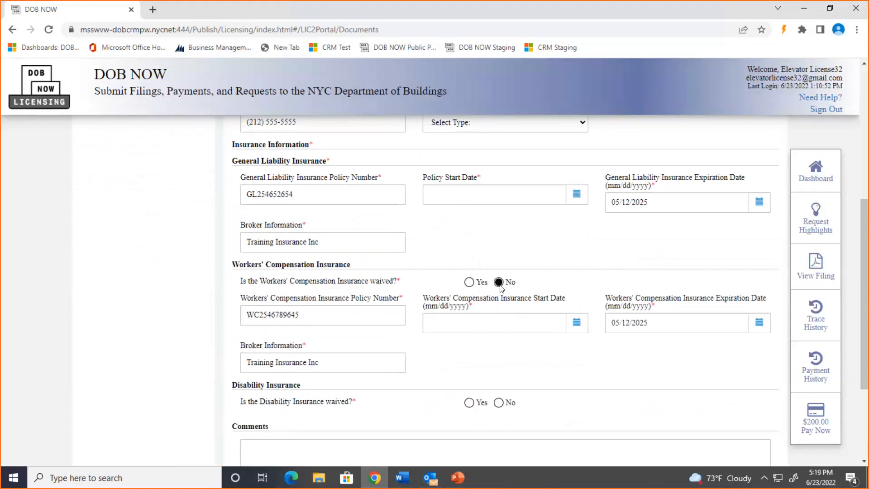
{"action": "left_click", "coordinate": [469, 283]}
{"action": "scroll", "coordinate": [441, 299], "scroll_direction": "down", "scroll_amount": 2}
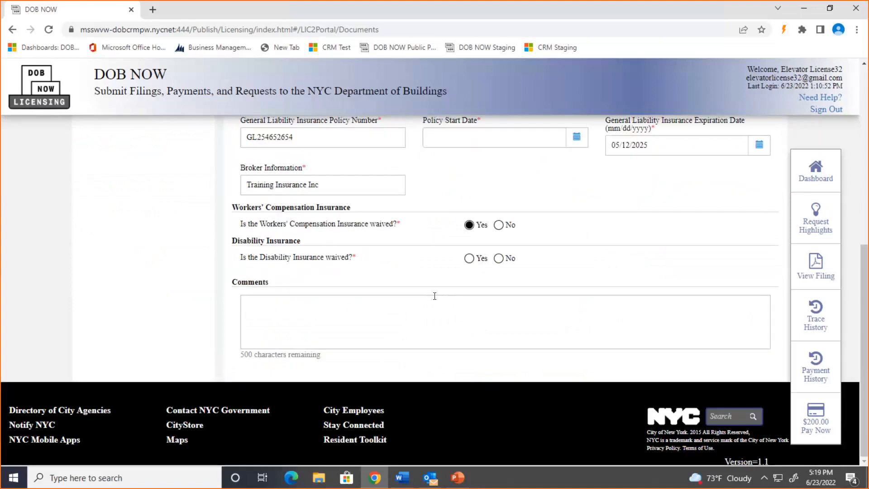
{"action": "scroll", "coordinate": [441, 296], "scroll_direction": "up", "scroll_amount": 6}
{"action": "scroll", "coordinate": [443, 289], "scroll_direction": "up", "scroll_amount": 3}
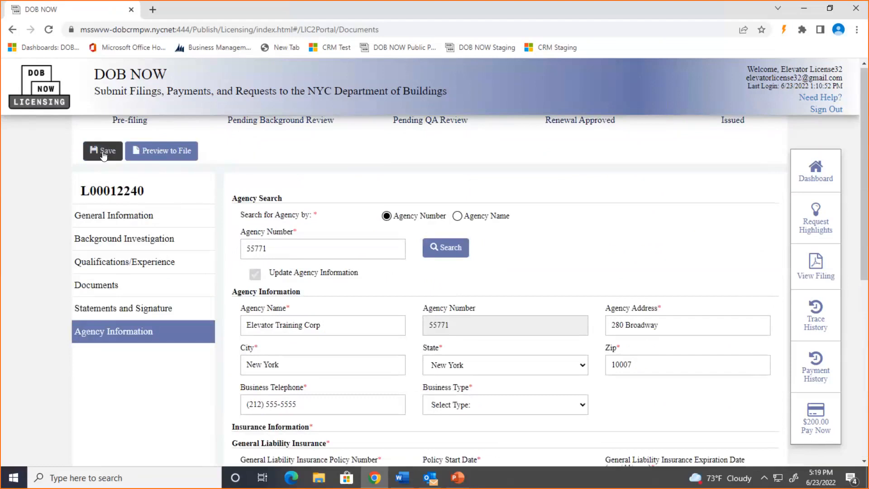
Step: Save the updated application, acknowledge the saved notice, and return to the dashboard
{"action": "left_click", "coordinate": [103, 155]}
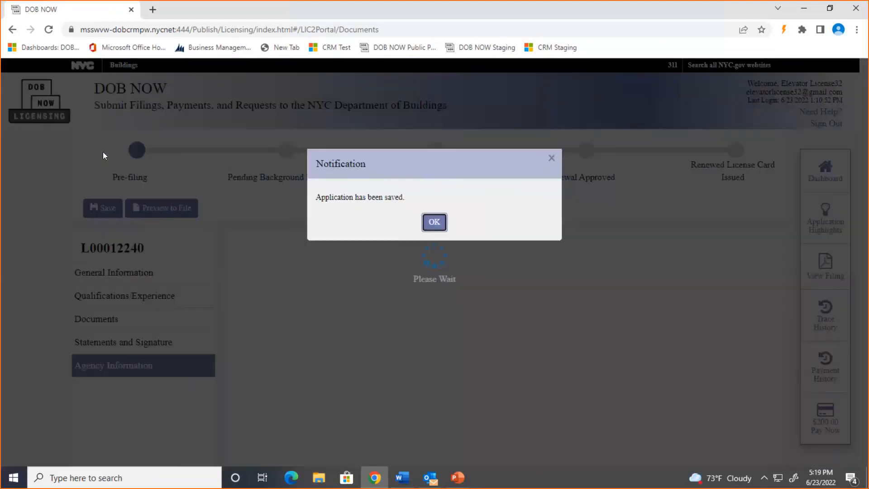
{"action": "left_click", "coordinate": [434, 222]}
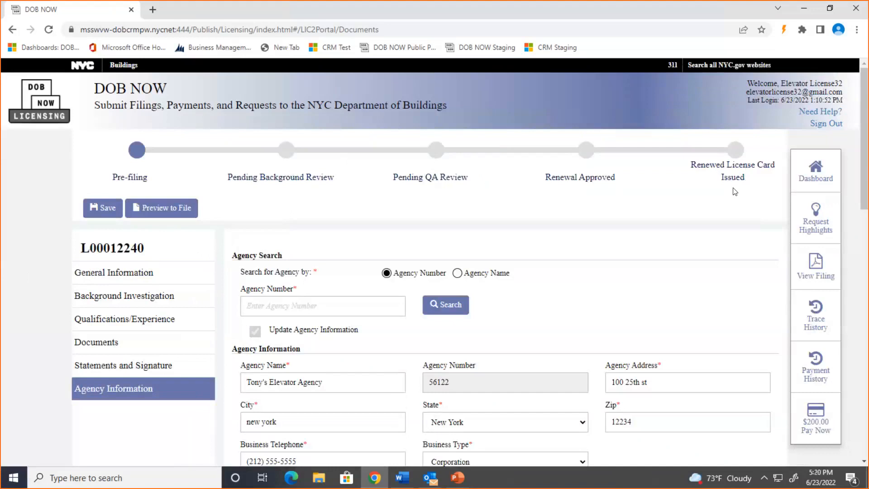
{"action": "left_click", "coordinate": [817, 169]}
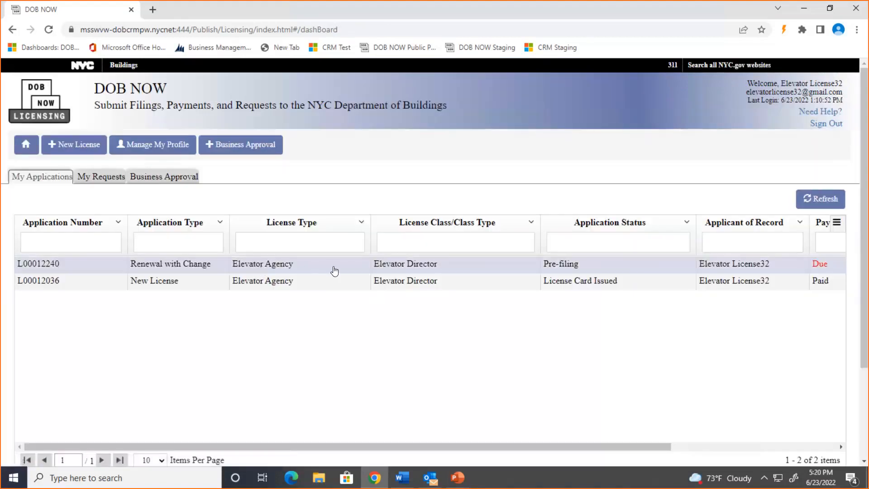
{"action": "left_click_drag", "start_coordinate": [389, 447], "coordinate": [599, 471]}
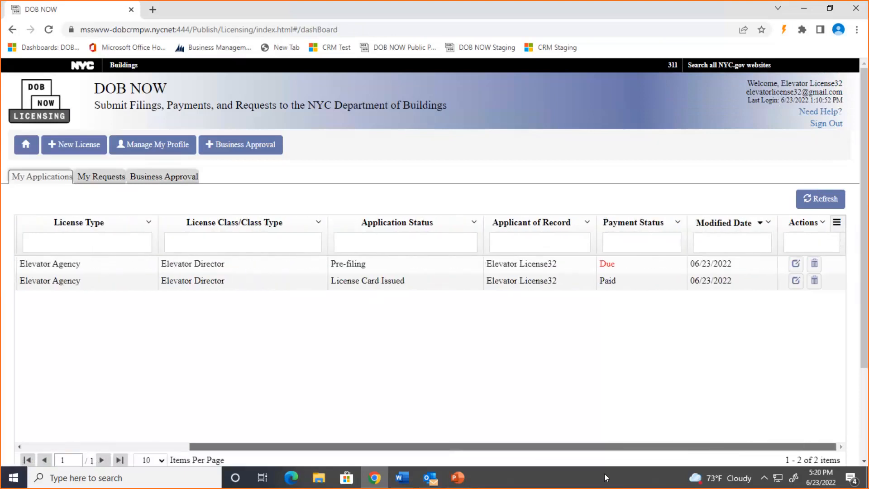
{"action": "left_click", "coordinate": [796, 264]}
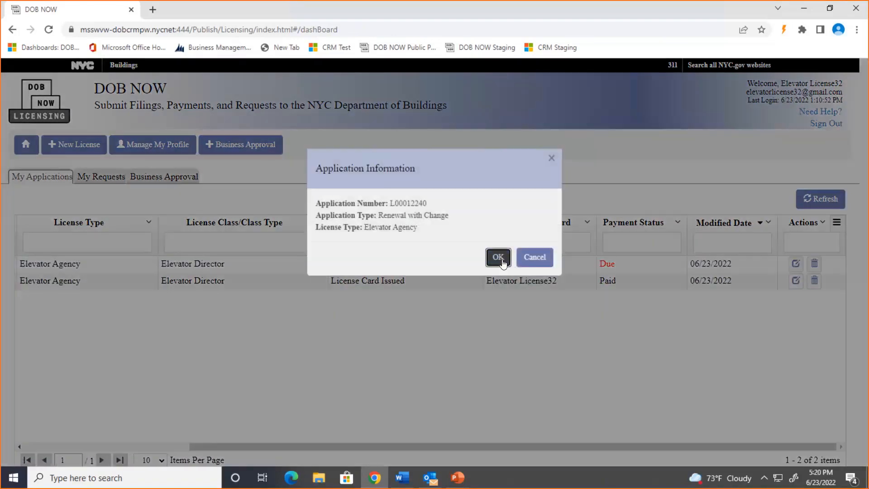
{"action": "left_click", "coordinate": [498, 257]}
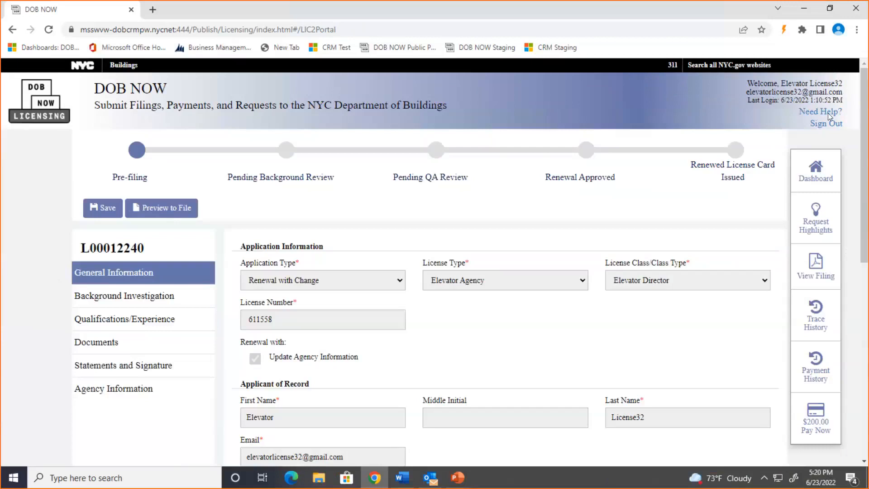
{"action": "left_click", "coordinate": [813, 170]}
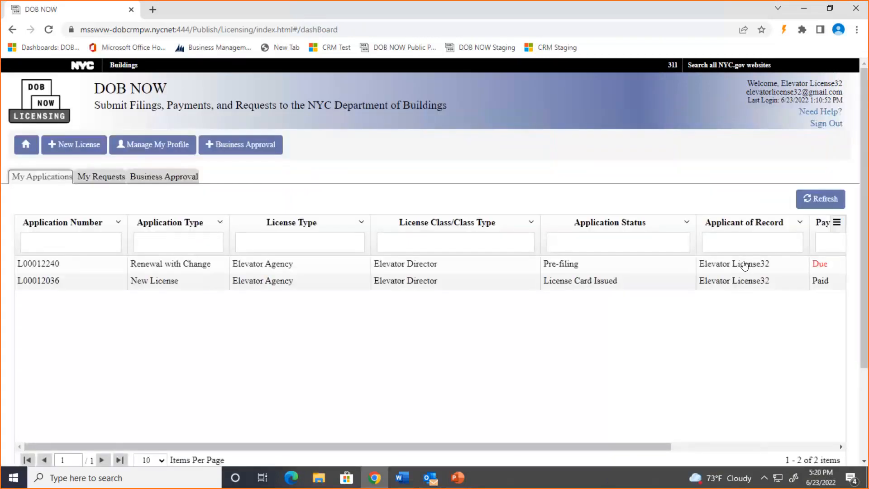
{"action": "double_click", "coordinate": [494, 271]}
{"action": "left_click", "coordinate": [496, 259]}
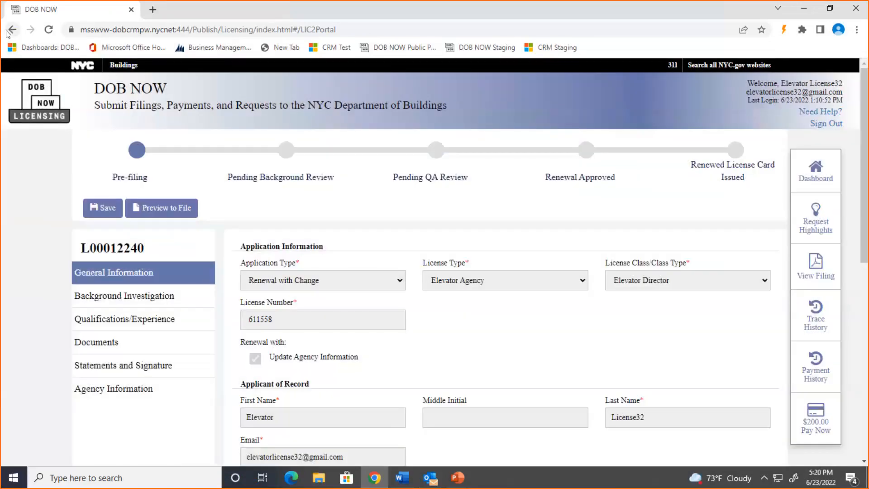
{"action": "left_click", "coordinate": [10, 31]}
{"action": "left_click_drag", "start_coordinate": [654, 450], "coordinate": [839, 442]}
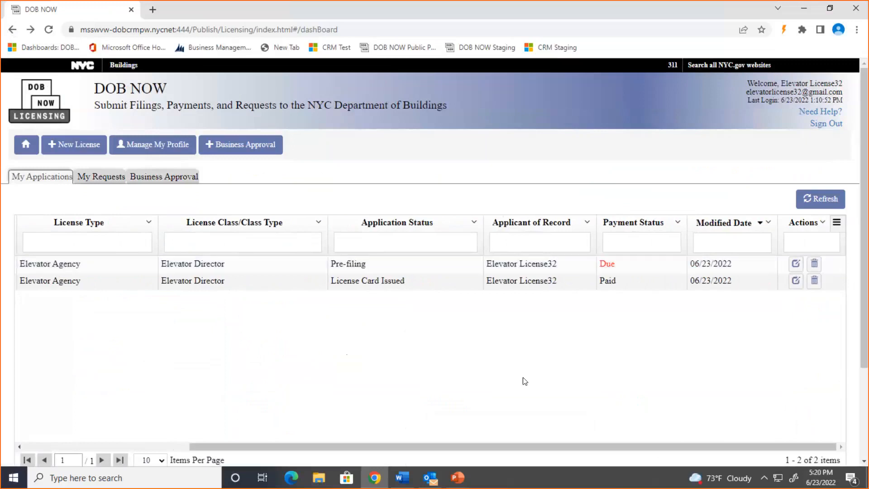
{"action": "key", "text": "alt+Tab"}
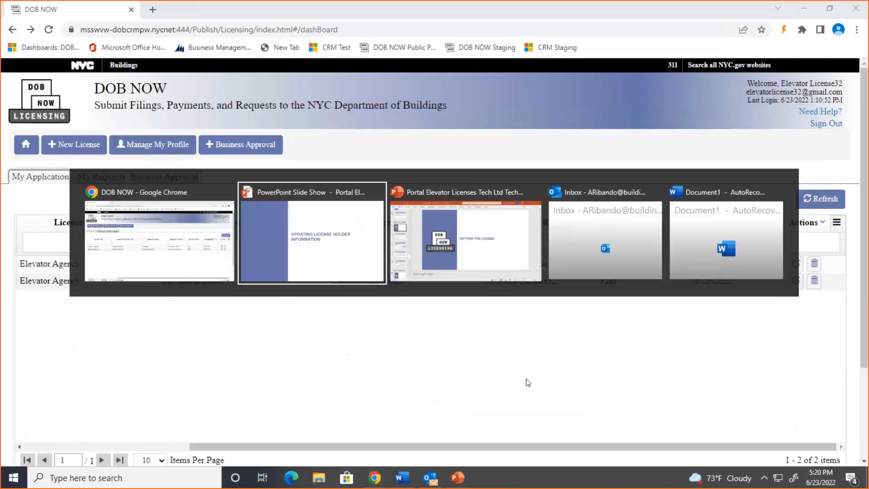